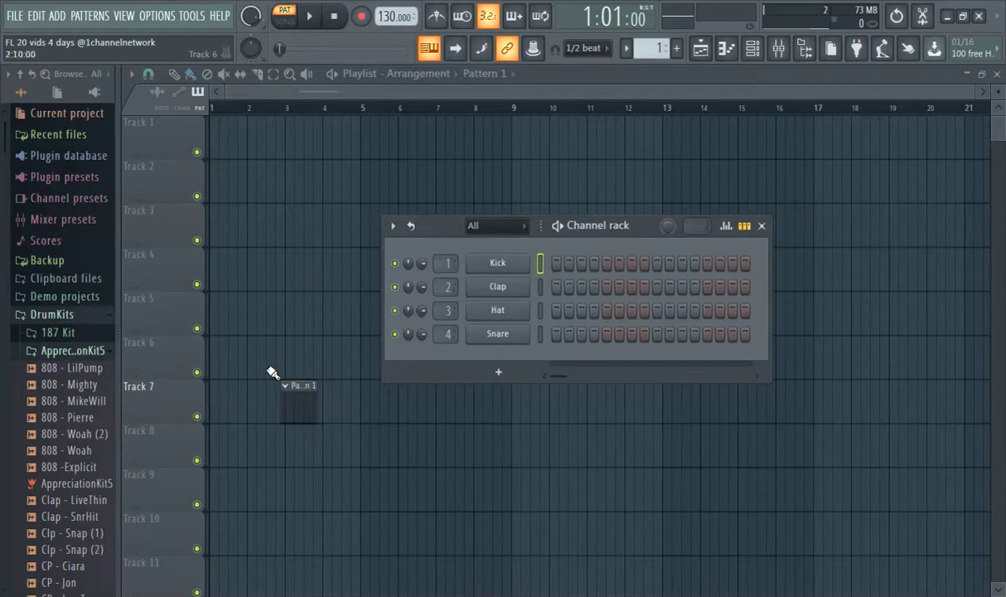
Delete the Pattern 1 clip on Track 7 and place the VOX - Bihh sample at the start of Track 1.
right_click(286, 405)
scroll(75, 415, down, 15)
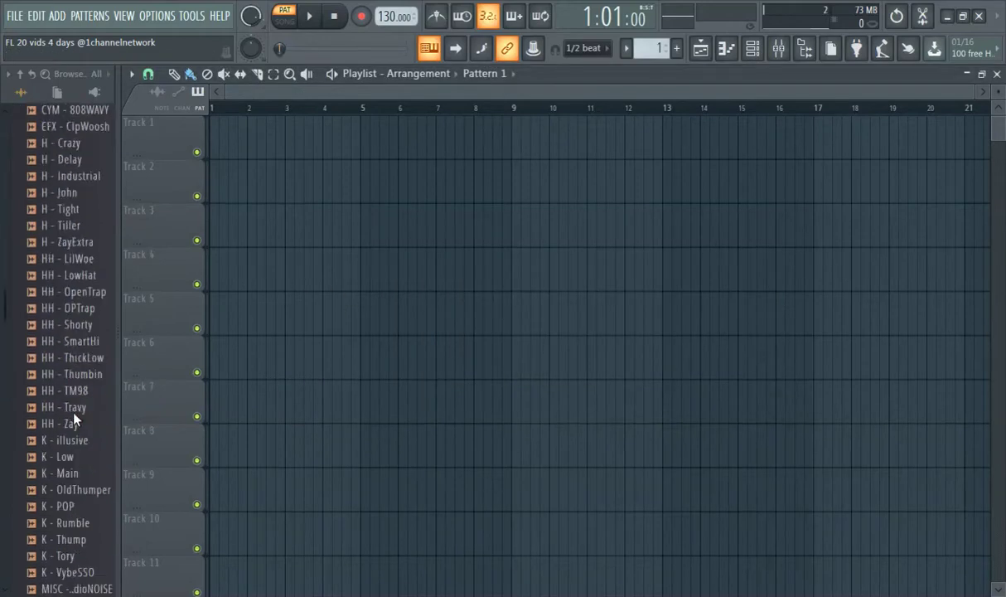
scroll(74, 419, down, 10)
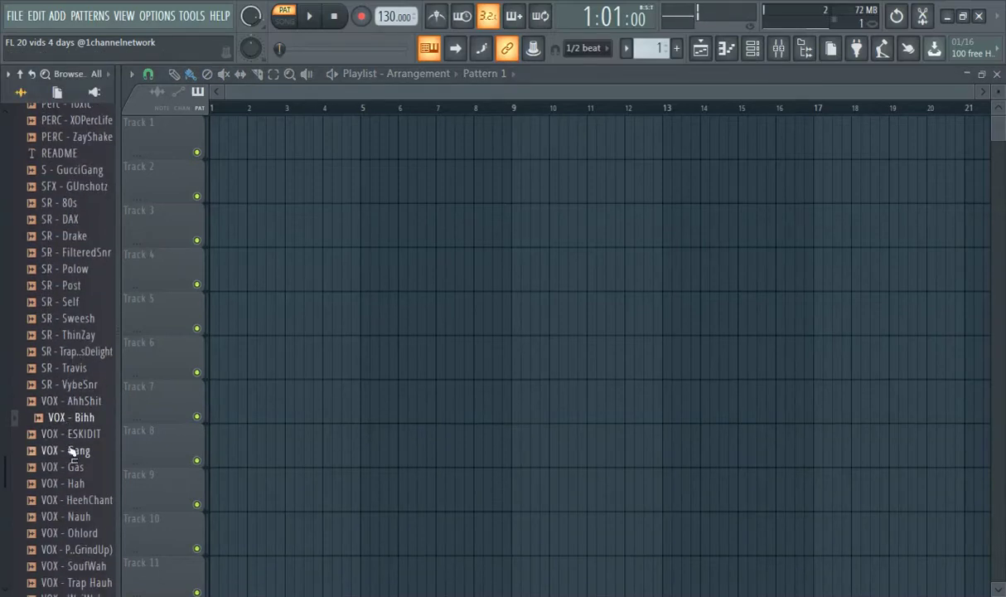
scroll(73, 452, down, 4)
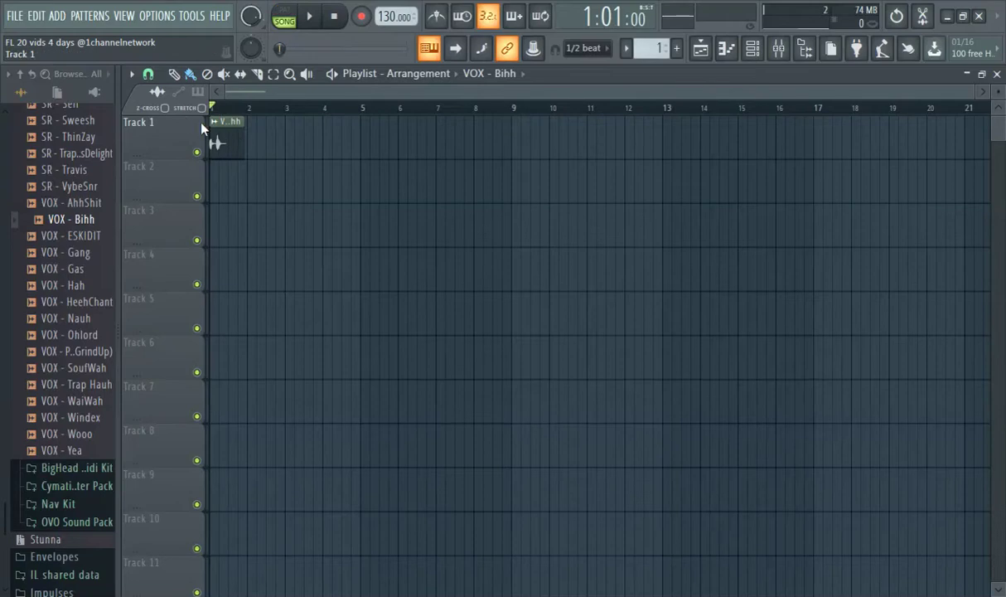
scroll(382, 223, up, 6)
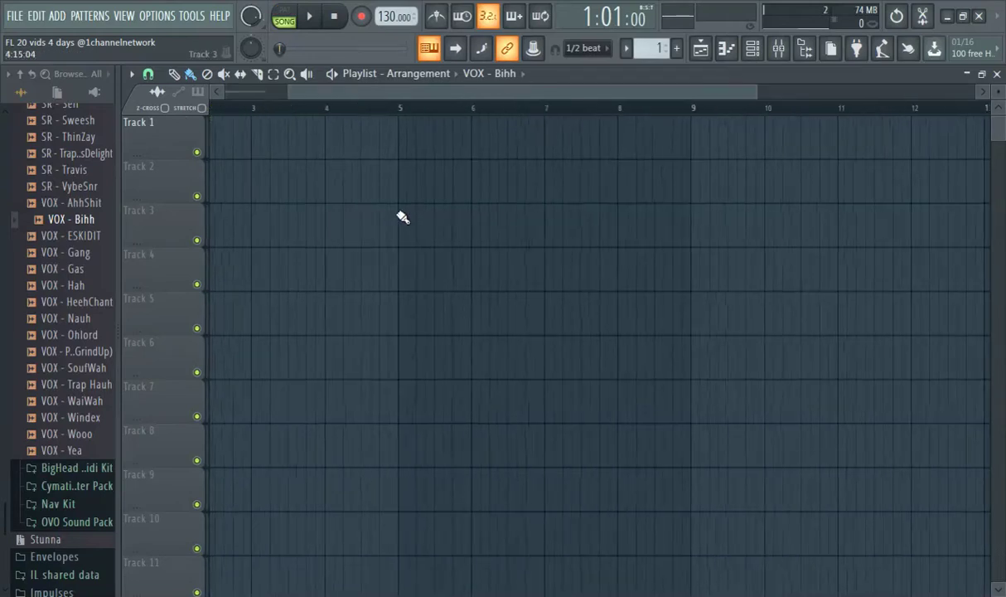
drag(436, 91, 63, 118)
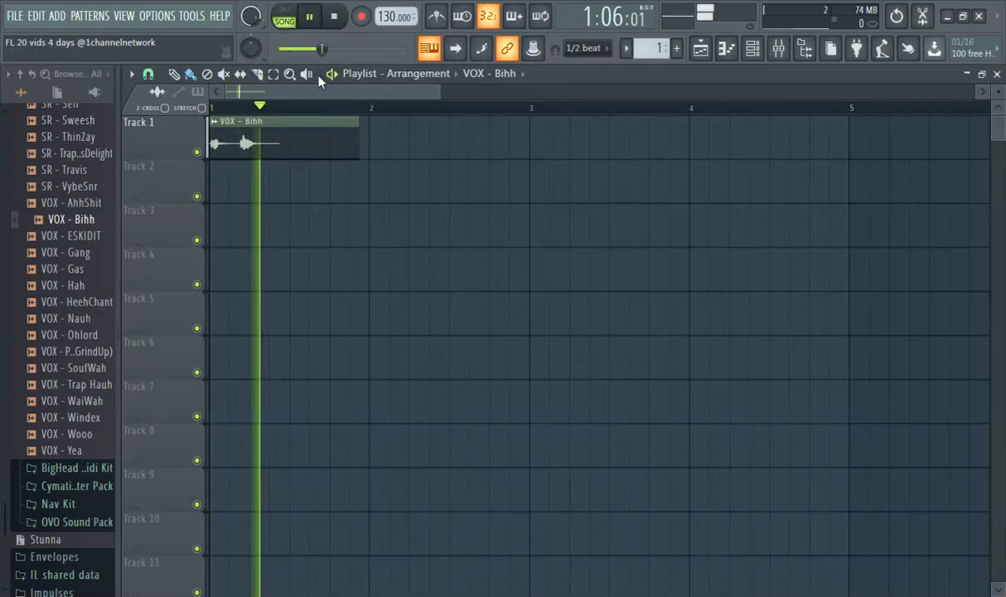
Slice the VOX - Bihh clip on Track 1 after its first two steps and delete the remaining part.
right_click(249, 141)
click(252, 146)
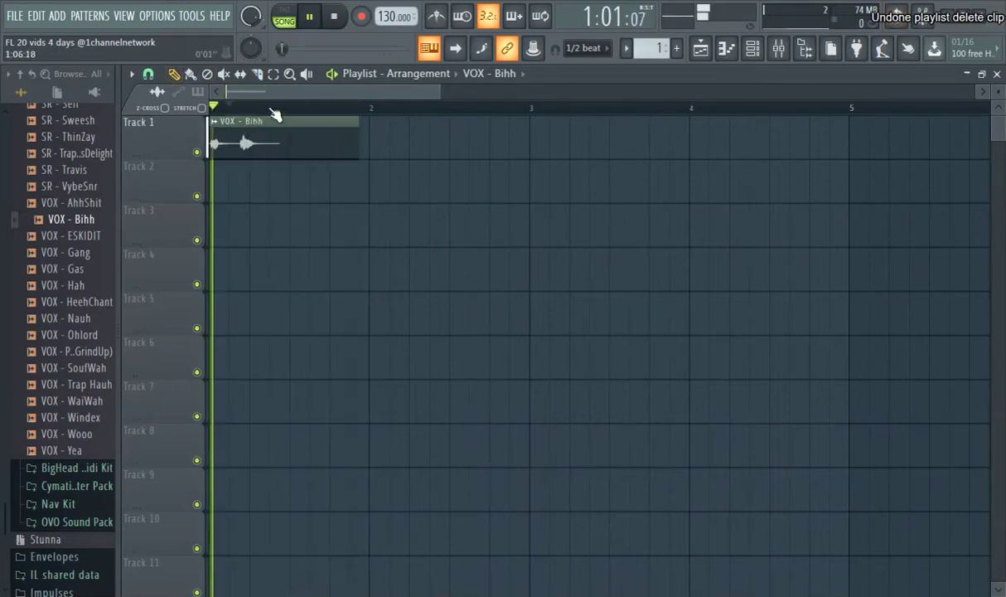
click(259, 76)
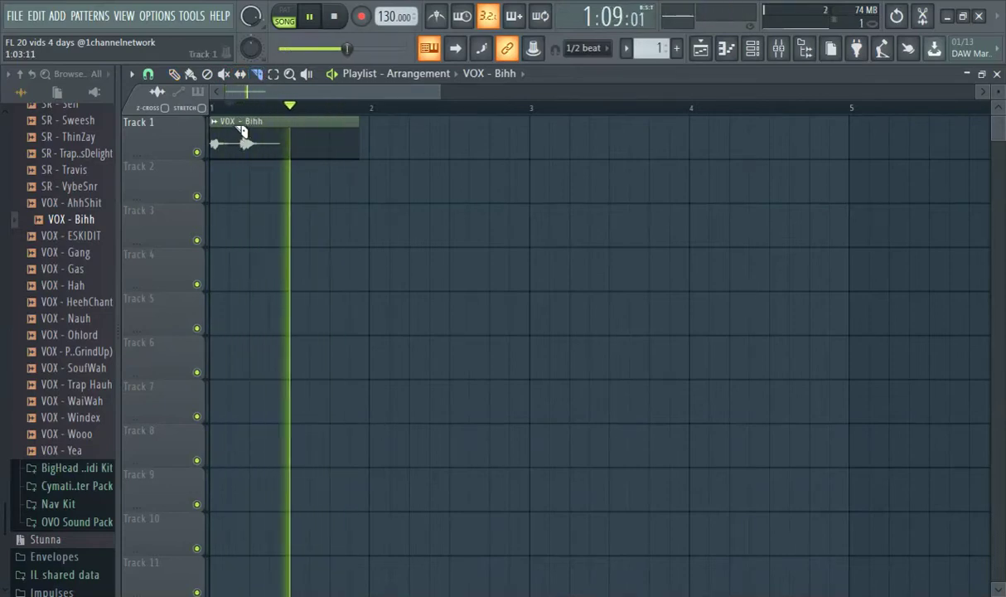
drag(240, 139, 232, 184)
click(174, 77)
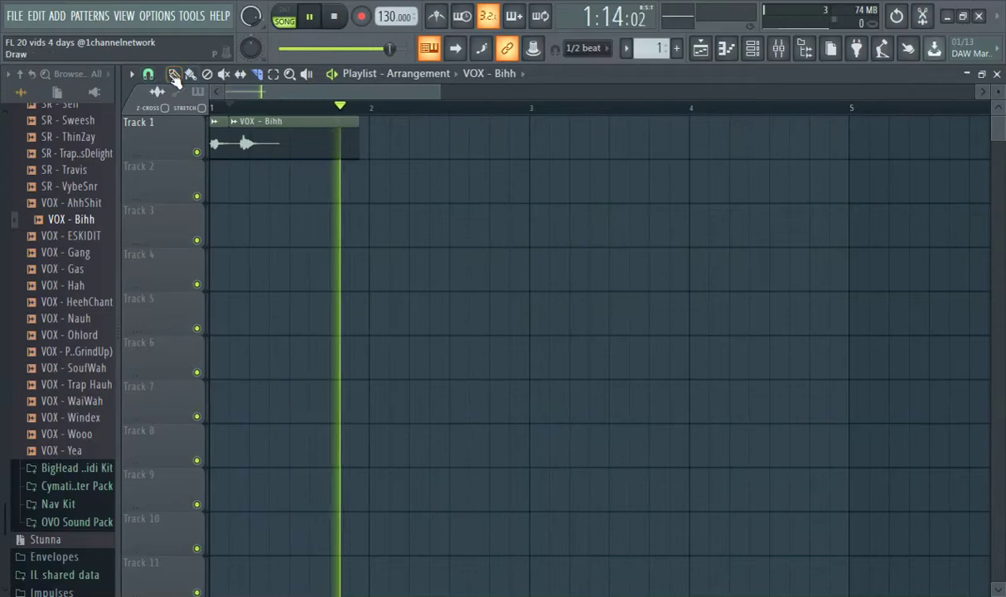
right_click(288, 140)
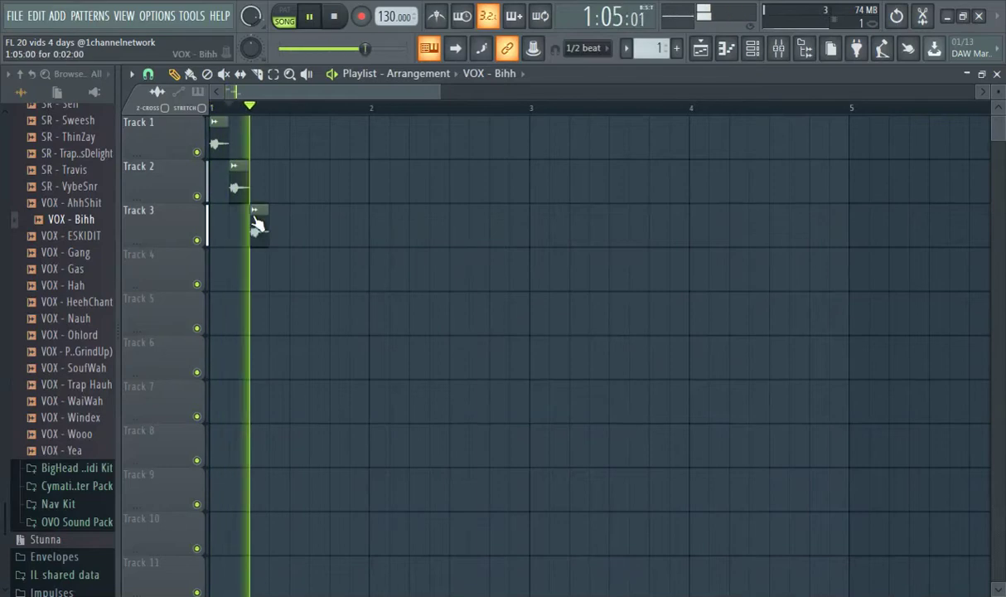
Place copies of the short VOX - Bihh clip end to end up to bar 2, zigzagging across Tracks 1 to 4.
click(272, 258)
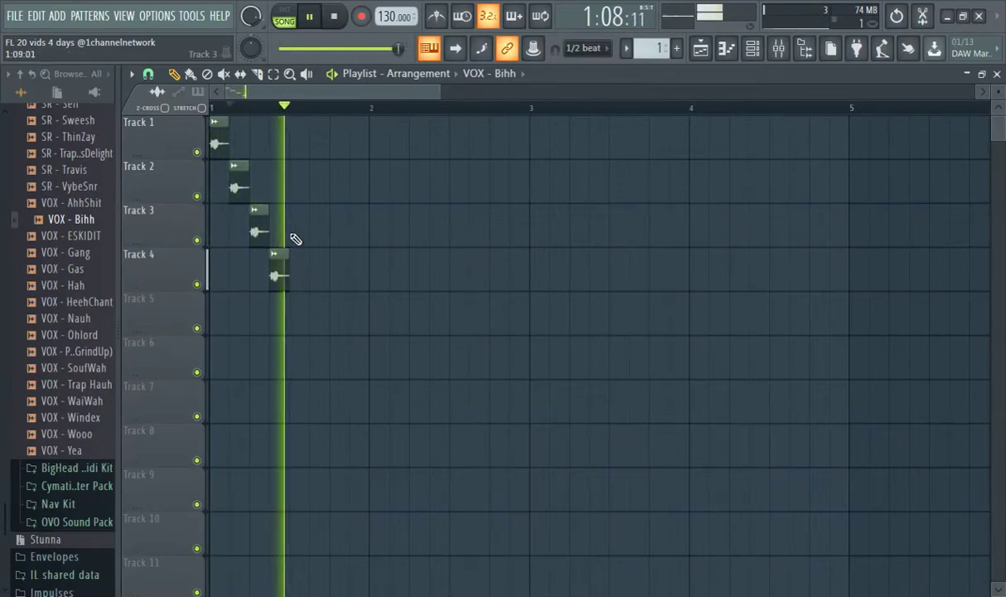
click(318, 166)
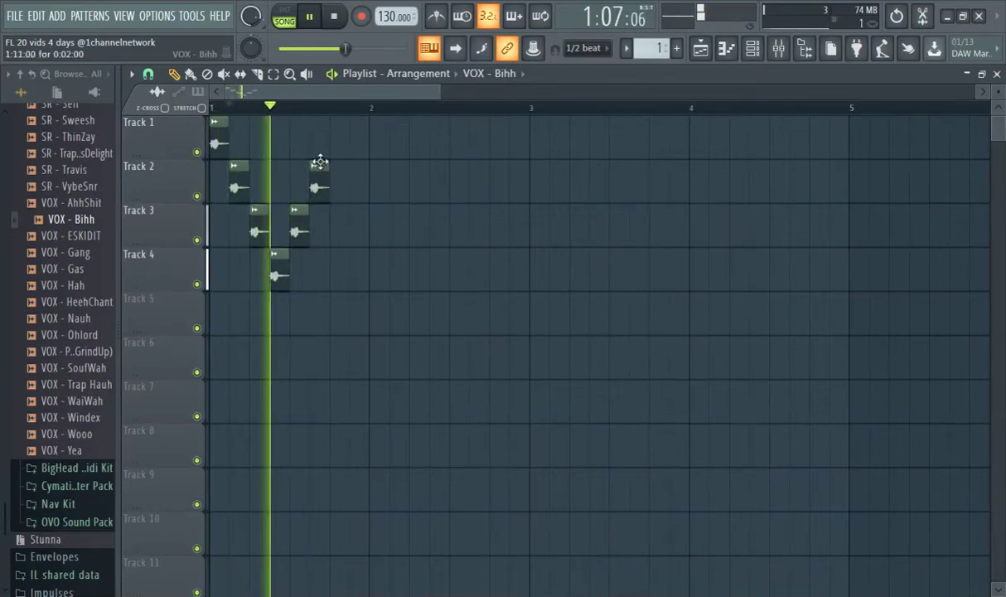
click(338, 145)
click(355, 186)
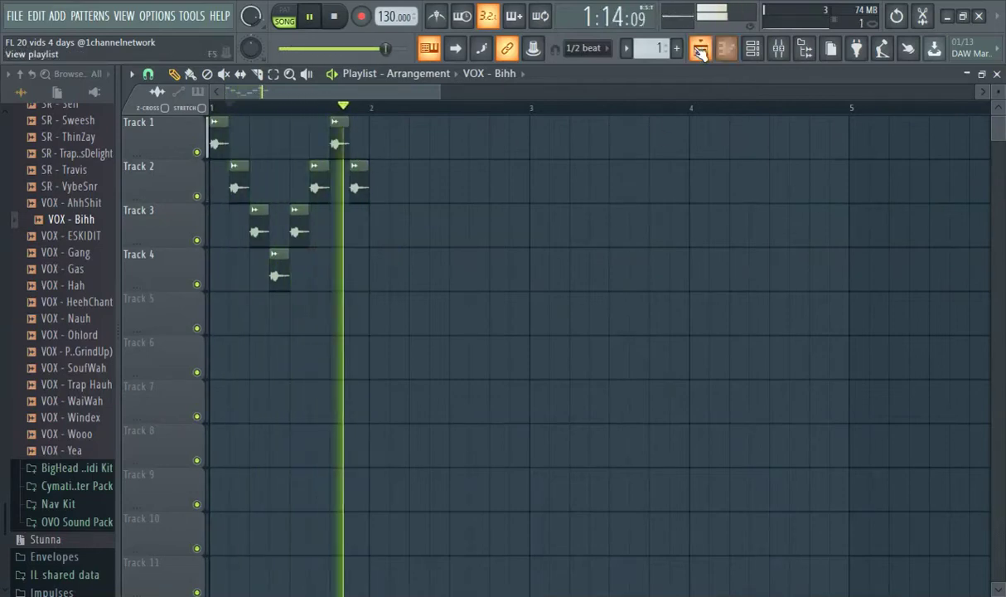
Show all channels in the channel rack and add kicks on steps 1 and 5 of Pattern 1.
click(753, 50)
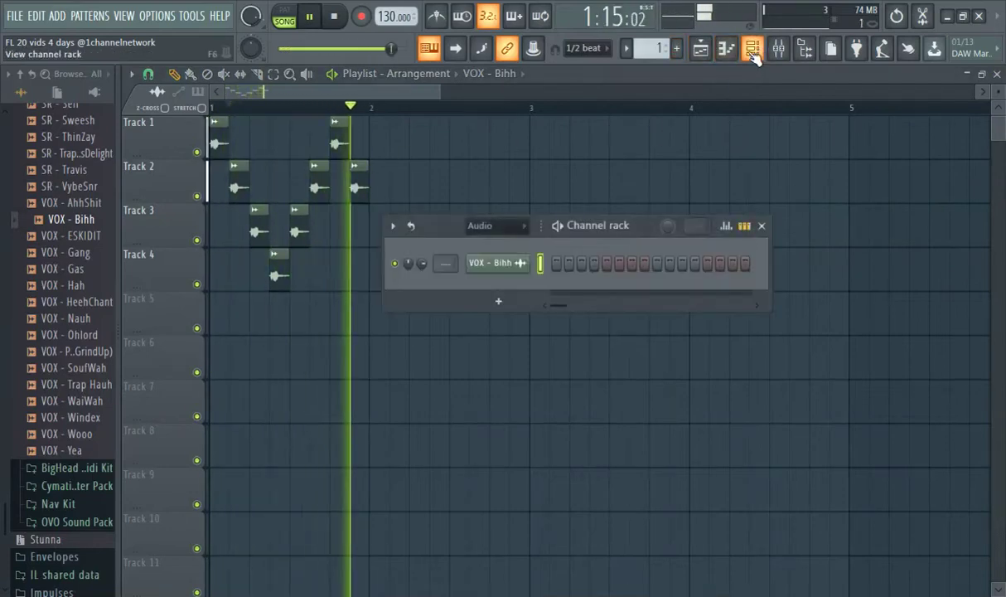
click(479, 226)
click(460, 230)
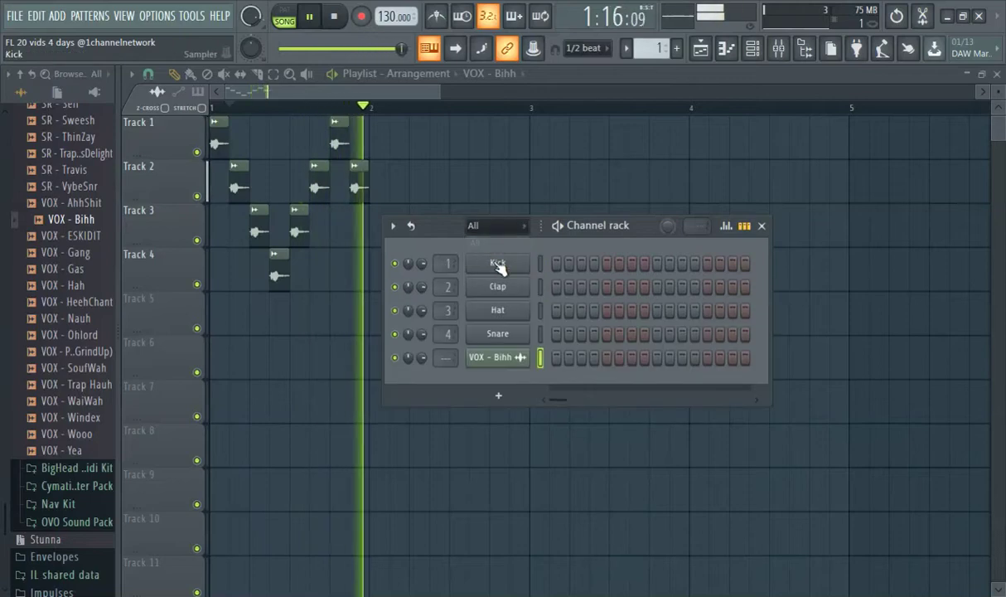
click(556, 262)
click(606, 262)
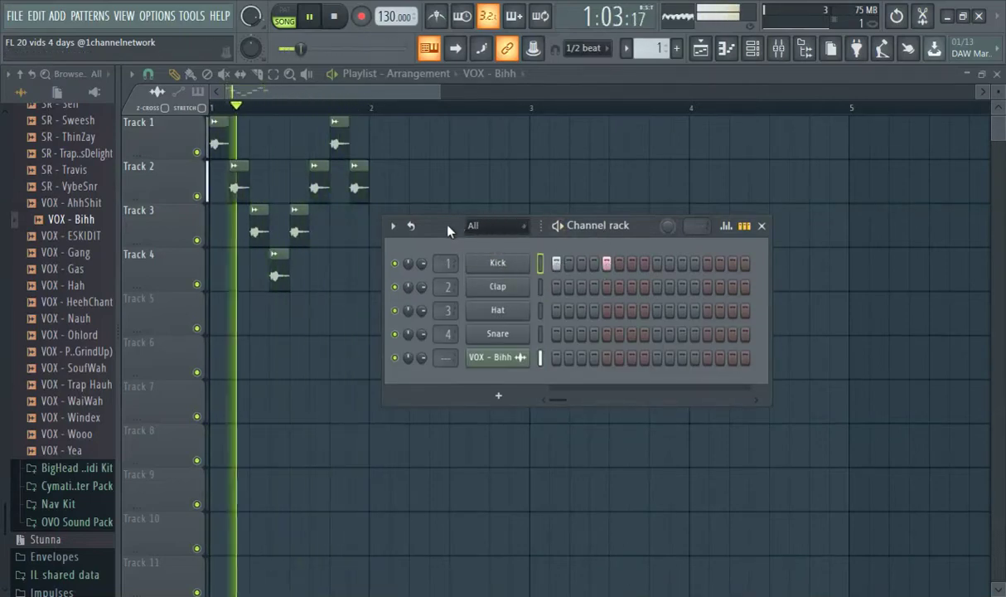
drag(477, 215, 397, 200)
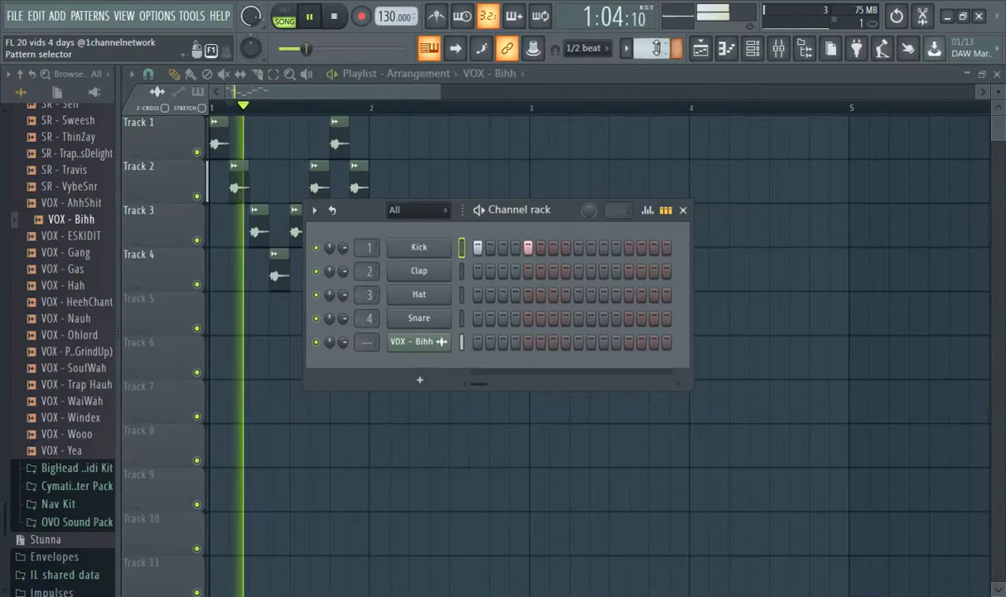
Create Pattern 2 and place its clip at bar 1 on Track 6 of the playlist.
click(701, 52)
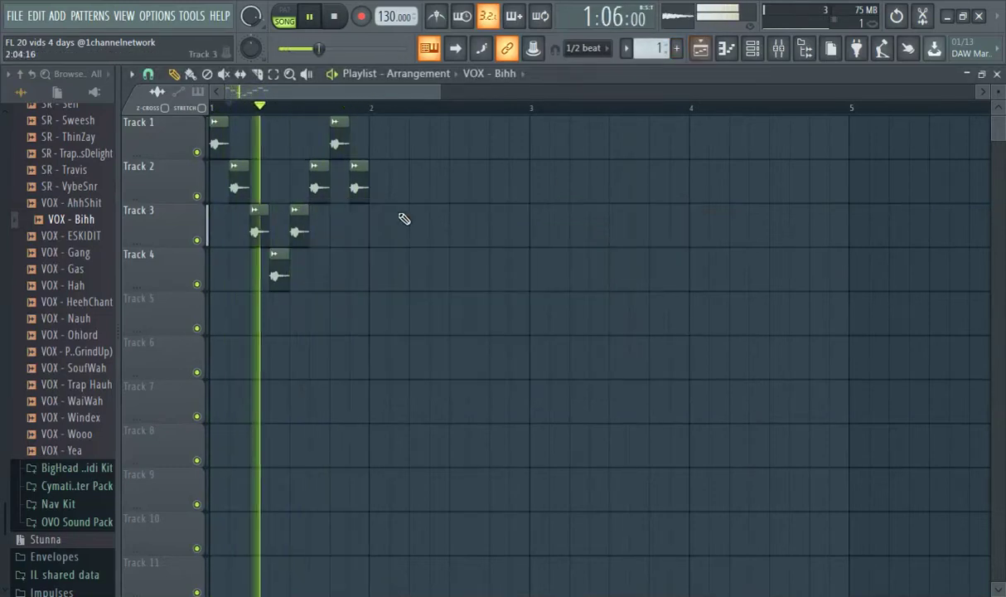
click(728, 49)
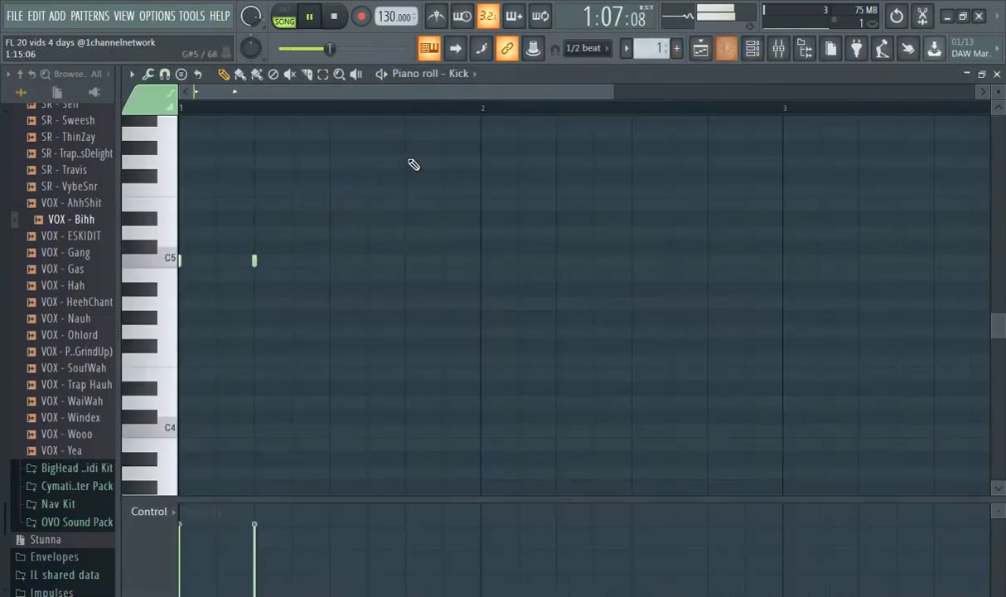
click(701, 51)
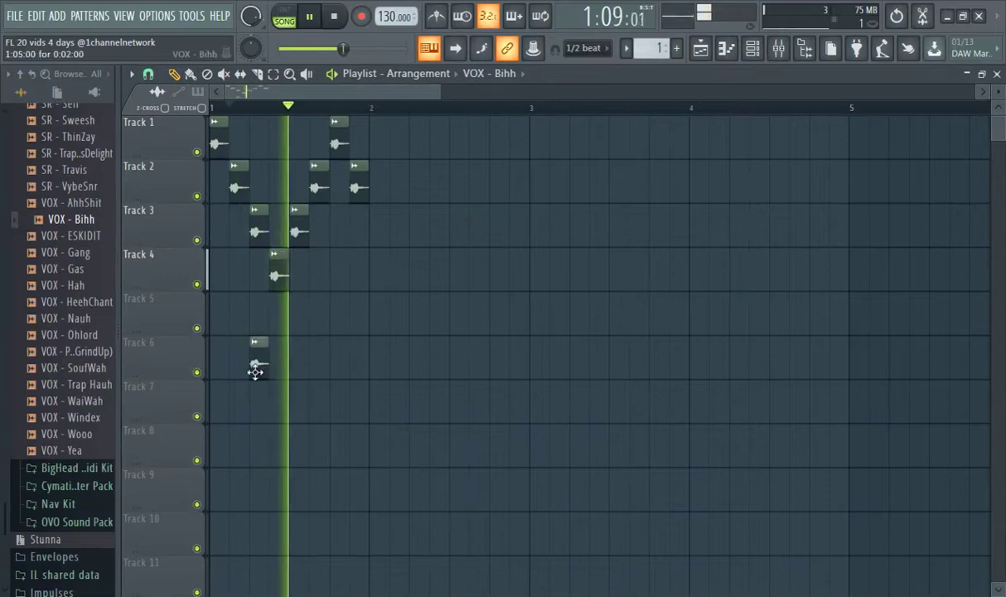
click(676, 48)
click(693, 68)
click(217, 364)
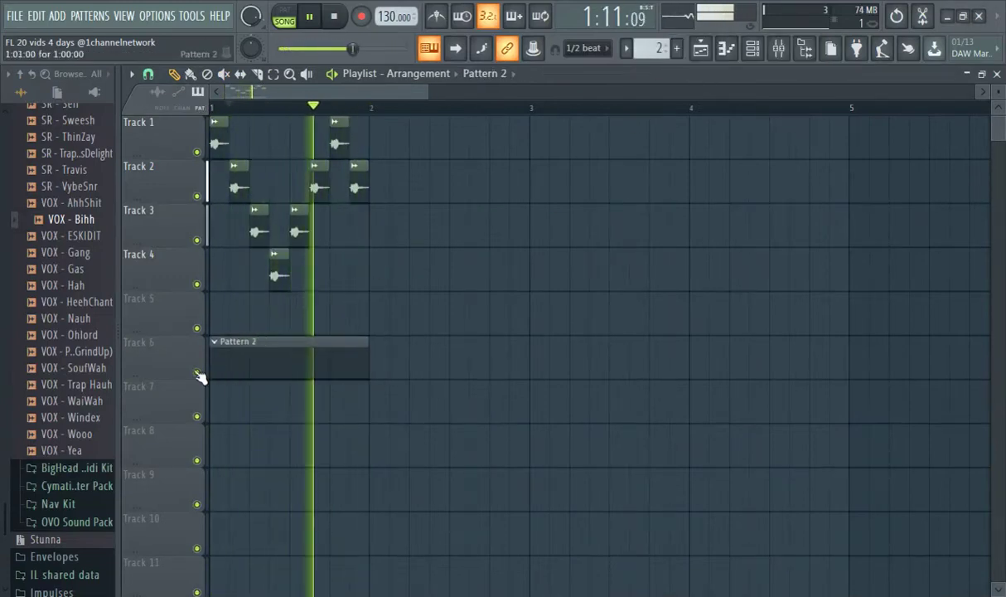
Program kicks on steps 1, 5, 9 and 13 of Pattern 2 and close the channel rack.
click(752, 48)
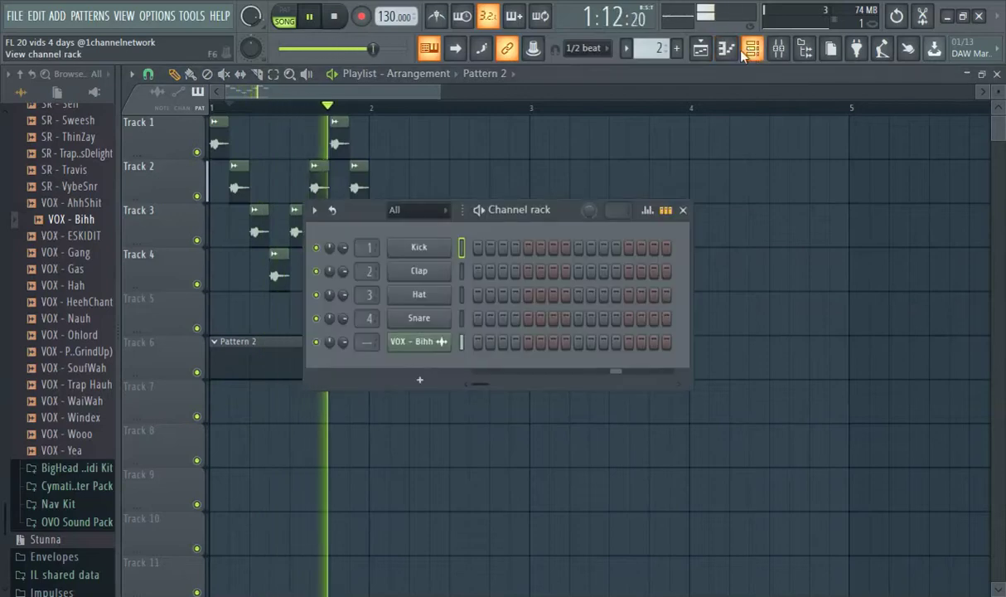
click(478, 248)
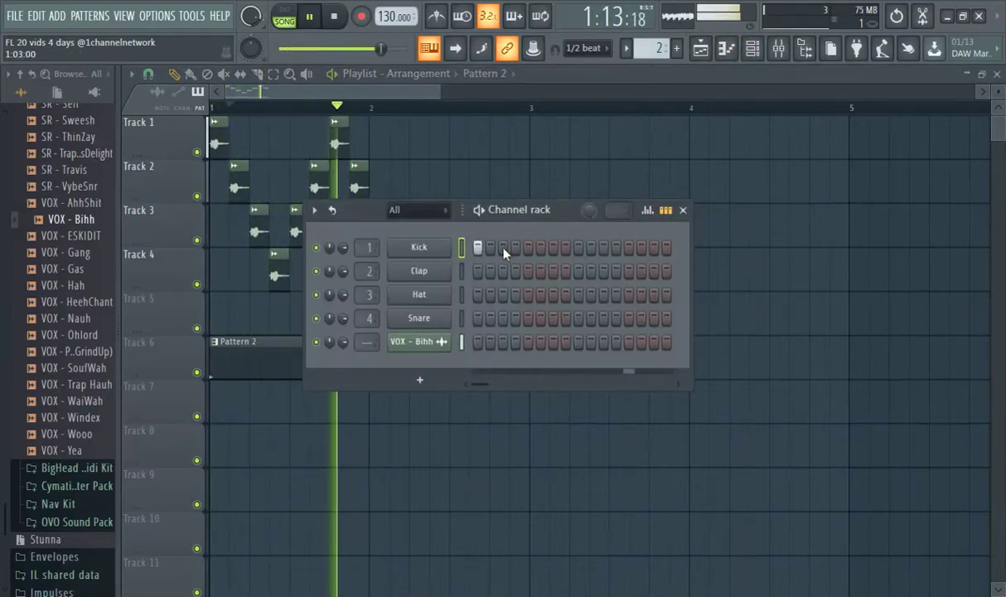
click(528, 248)
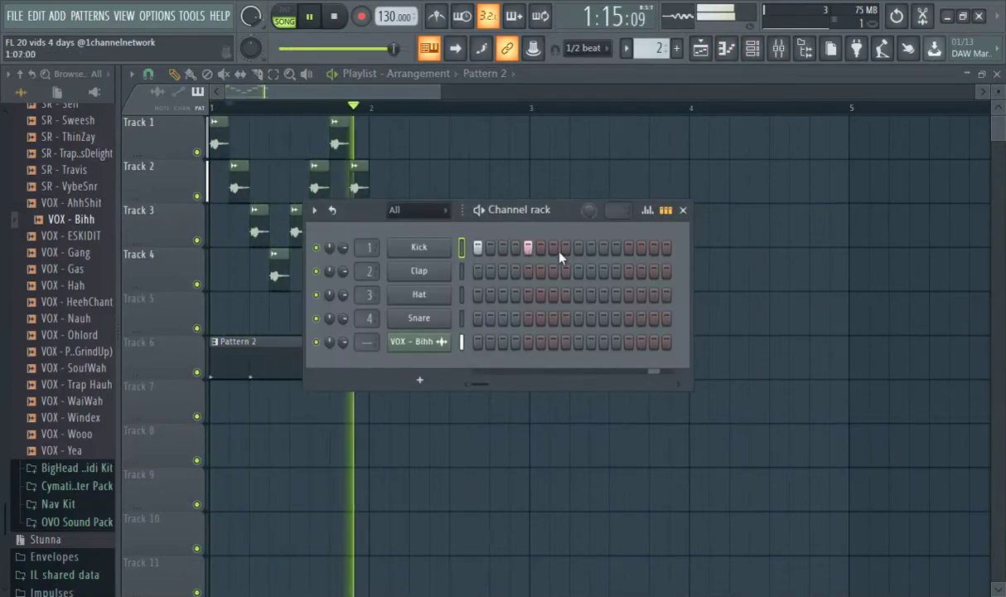
click(578, 248)
click(631, 248)
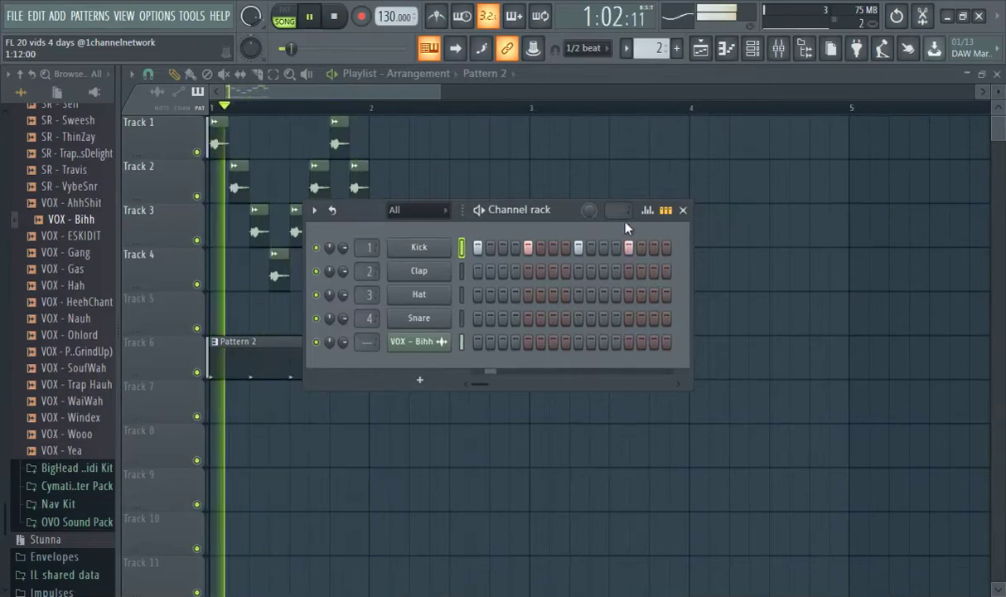
key(F6)
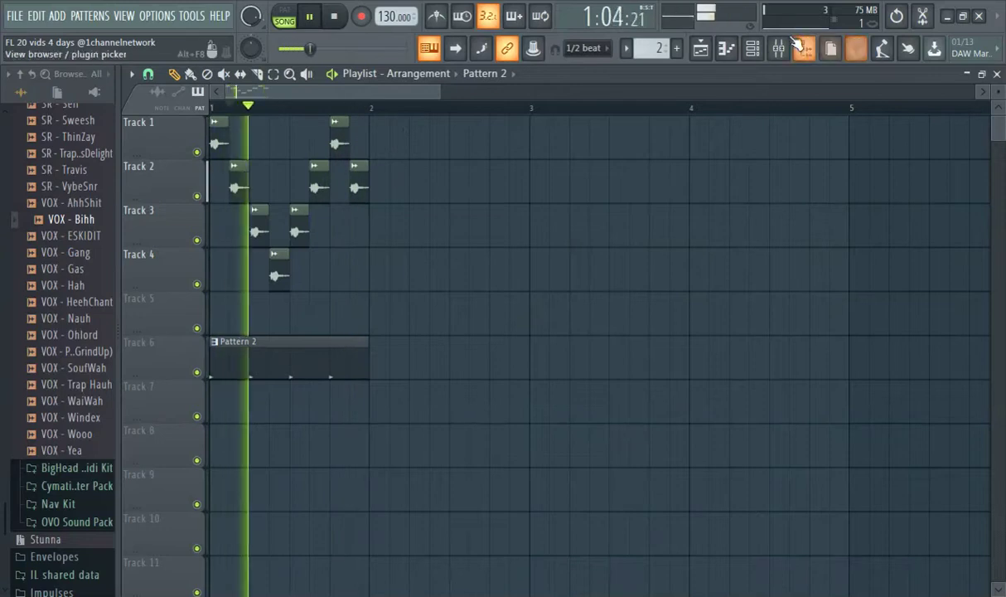
Load Gross Beat into slot 1 of the Master mixer track, try the Basic 5 time preset and settle on Chaos 6.
click(778, 49)
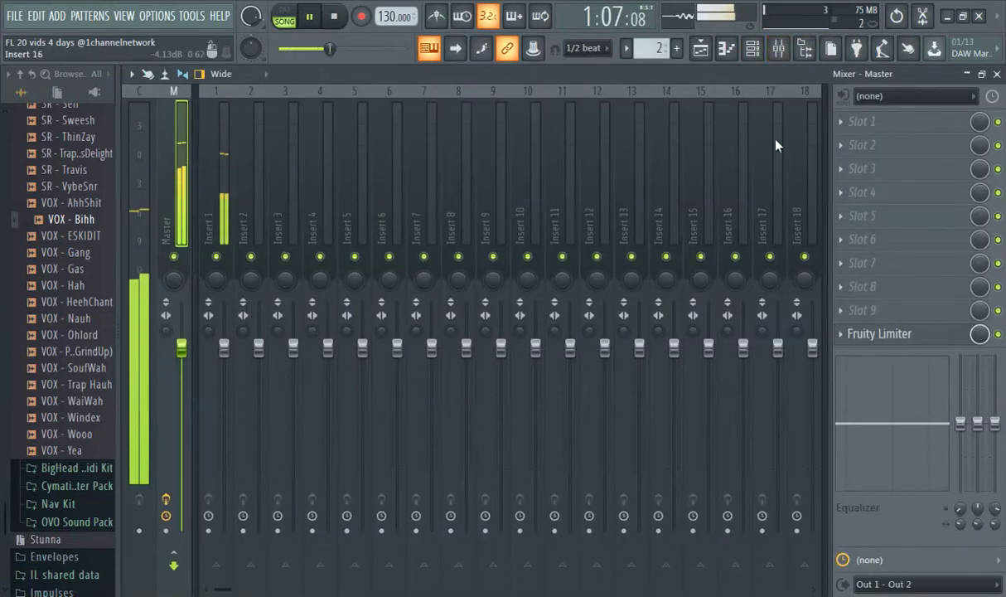
click(905, 121)
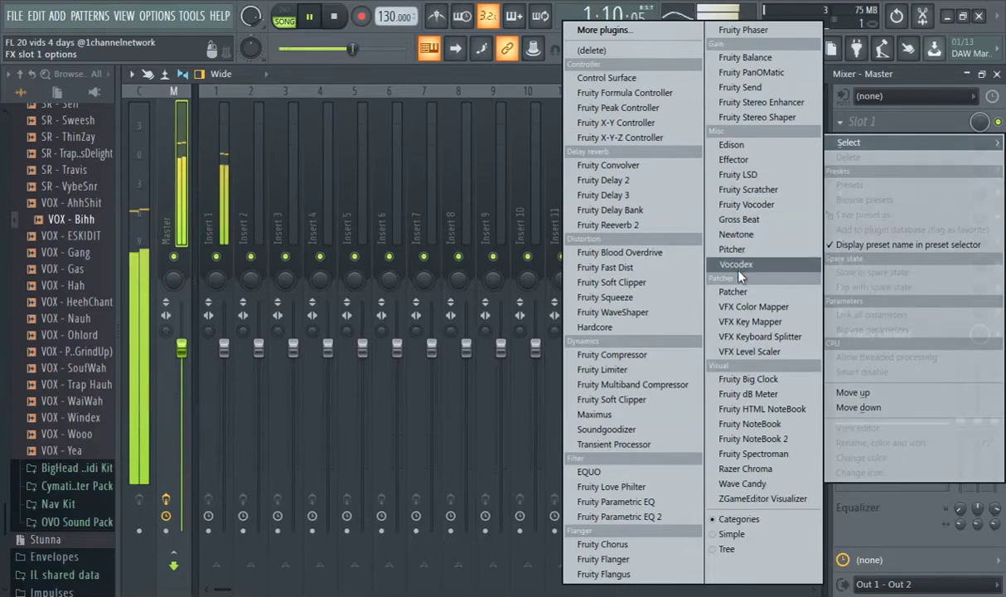
click(740, 218)
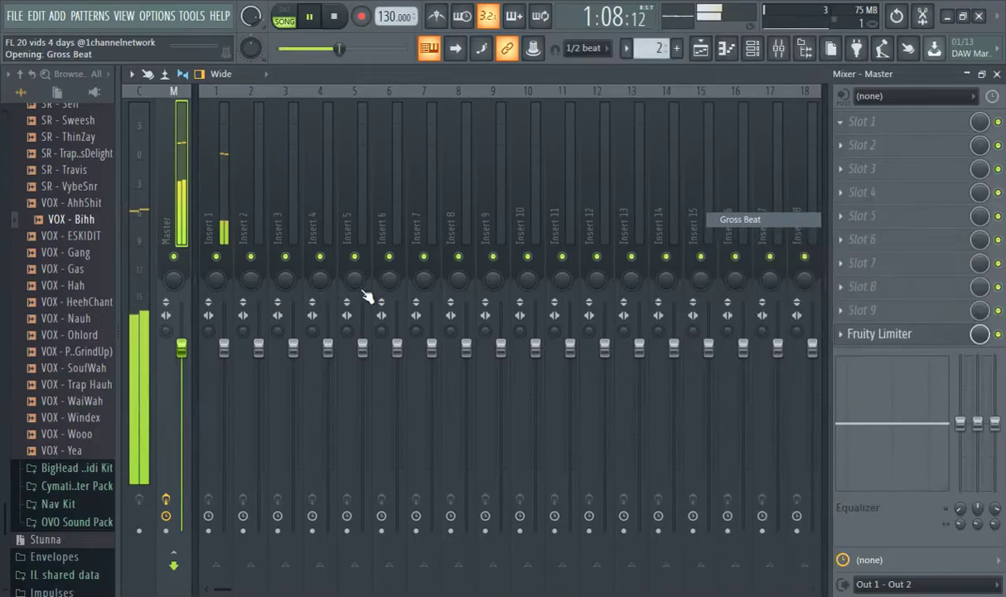
click(253, 299)
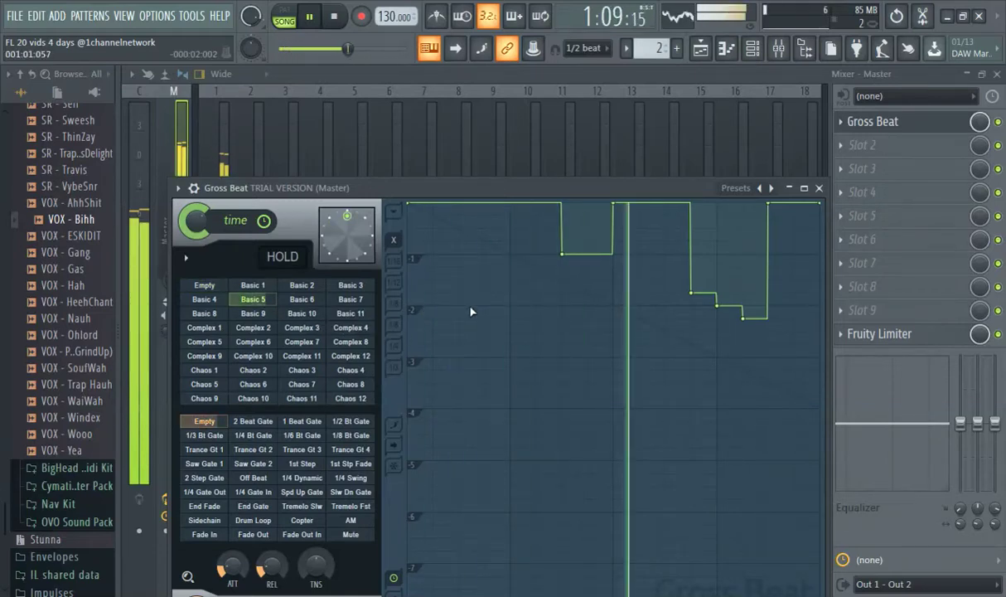
click(292, 386)
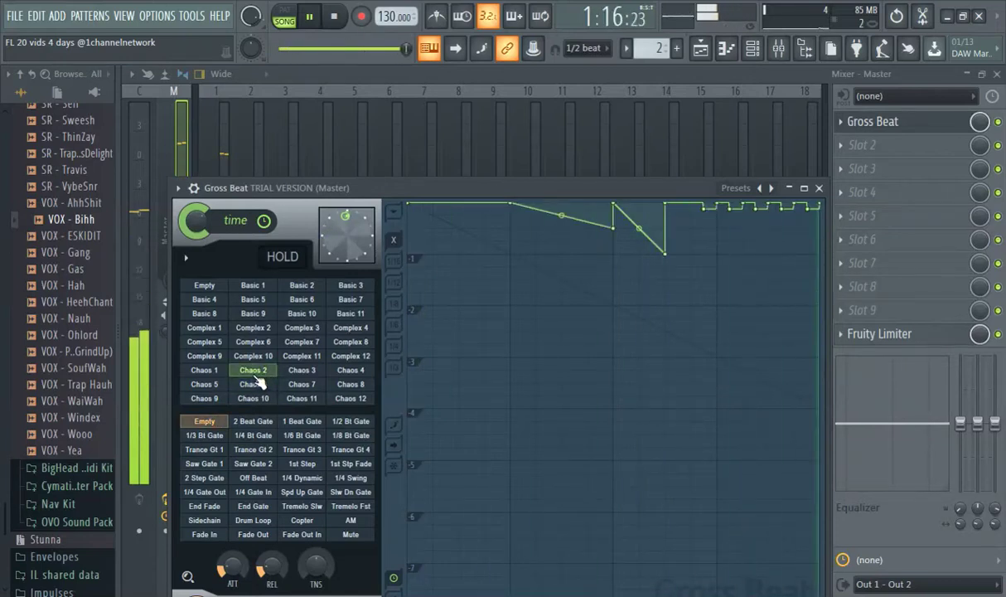
Open Pattern 2's kick notes in the piano roll and stretch the last C5 note to about two and a half beats.
click(701, 48)
click(703, 50)
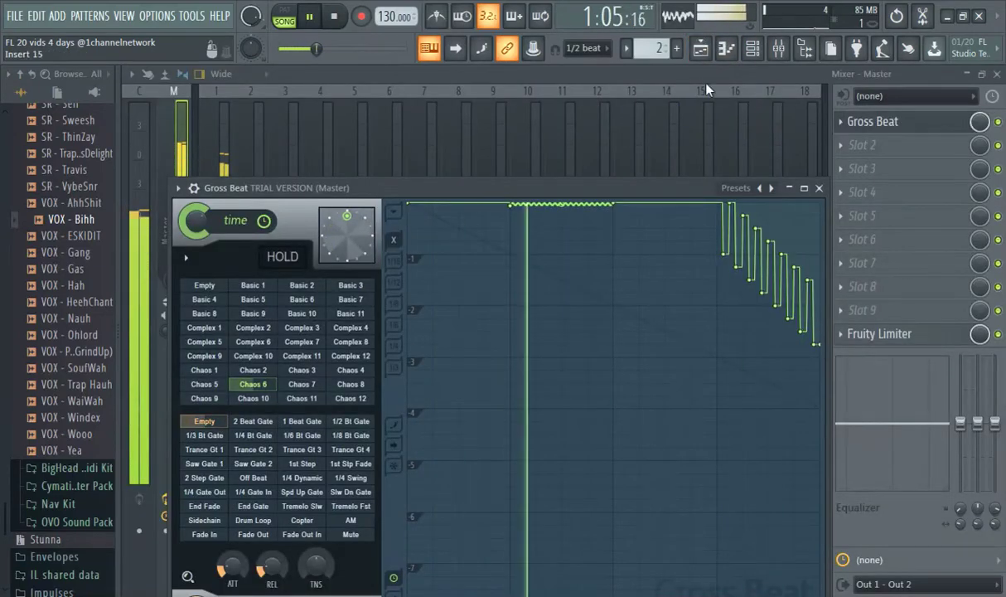
click(744, 50)
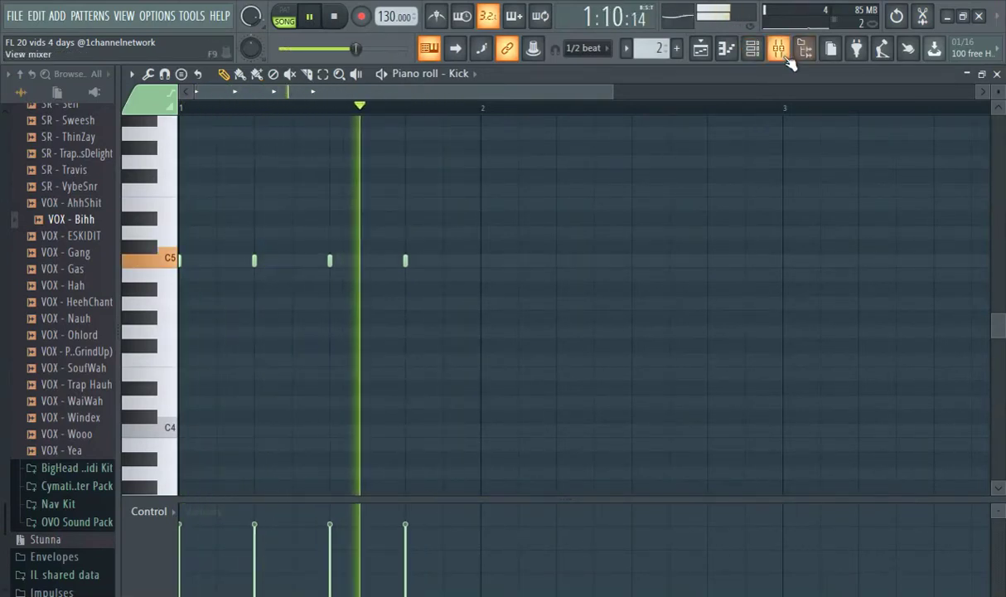
click(700, 48)
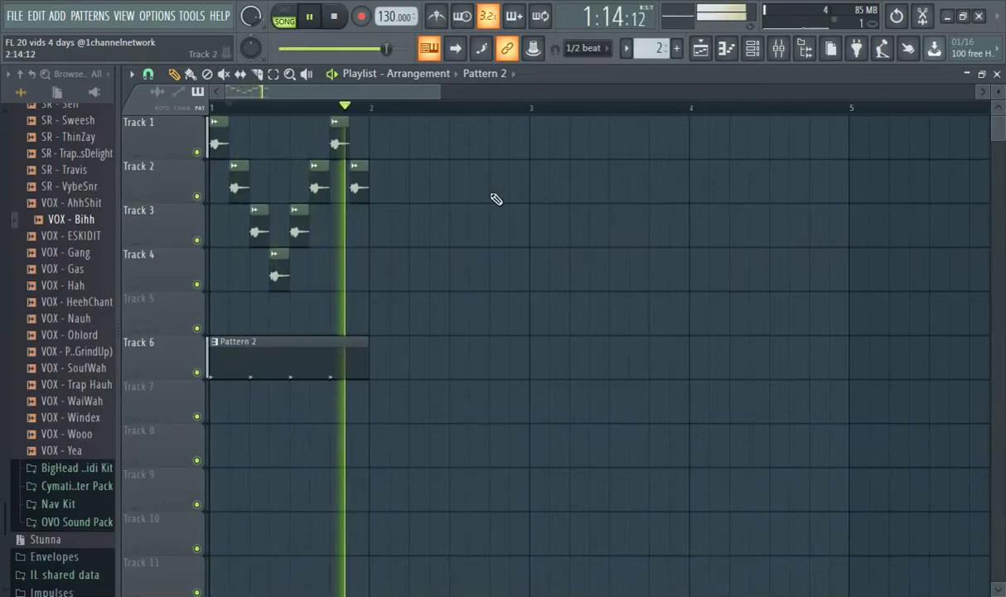
double_click(303, 368)
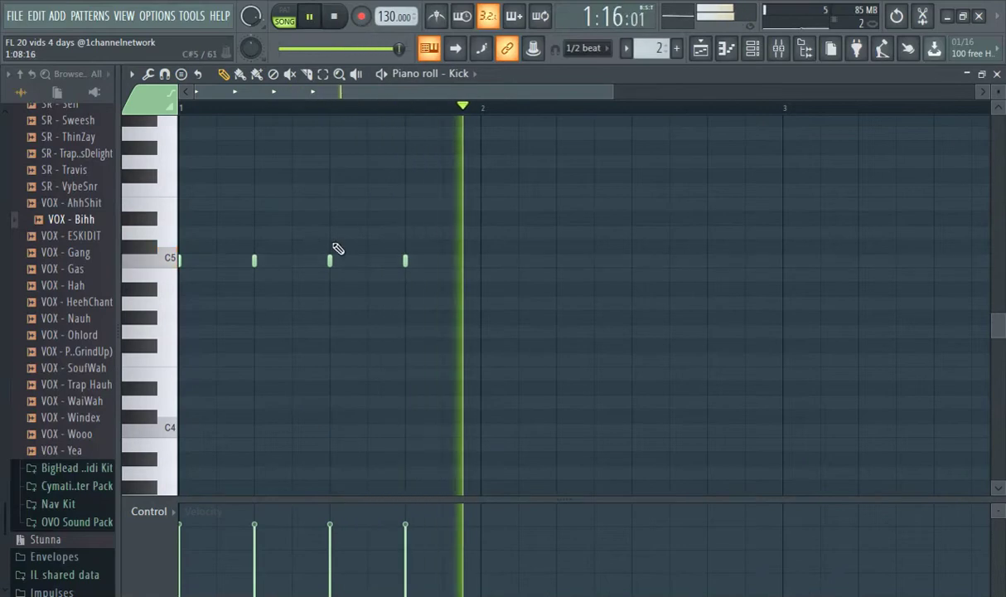
drag(409, 261, 566, 251)
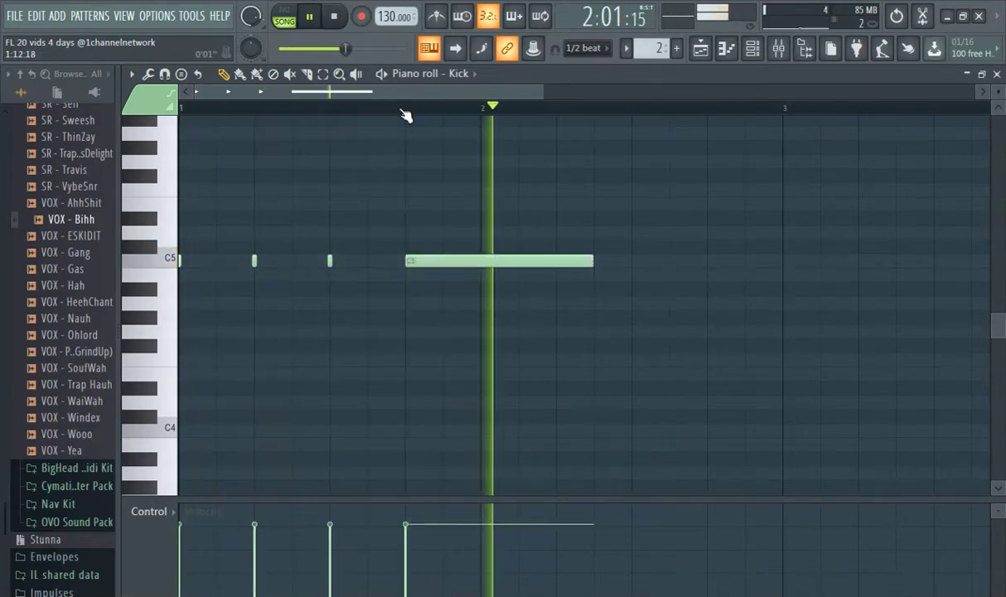
Return to the playlist and delete every vocal clip and the Pattern 2 clip from the arrangement.
click(701, 49)
right_click(480, 358)
right_click(259, 225)
right_click(219, 139)
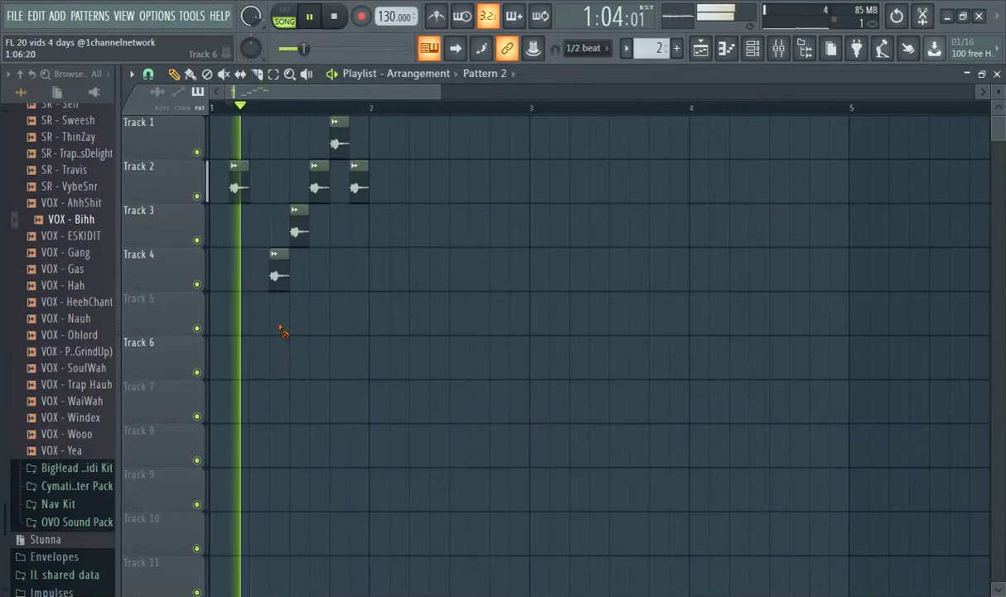
right_click(240, 184)
right_click(279, 272)
right_click(300, 227)
right_click(359, 184)
right_click(339, 139)
right_click(320, 184)
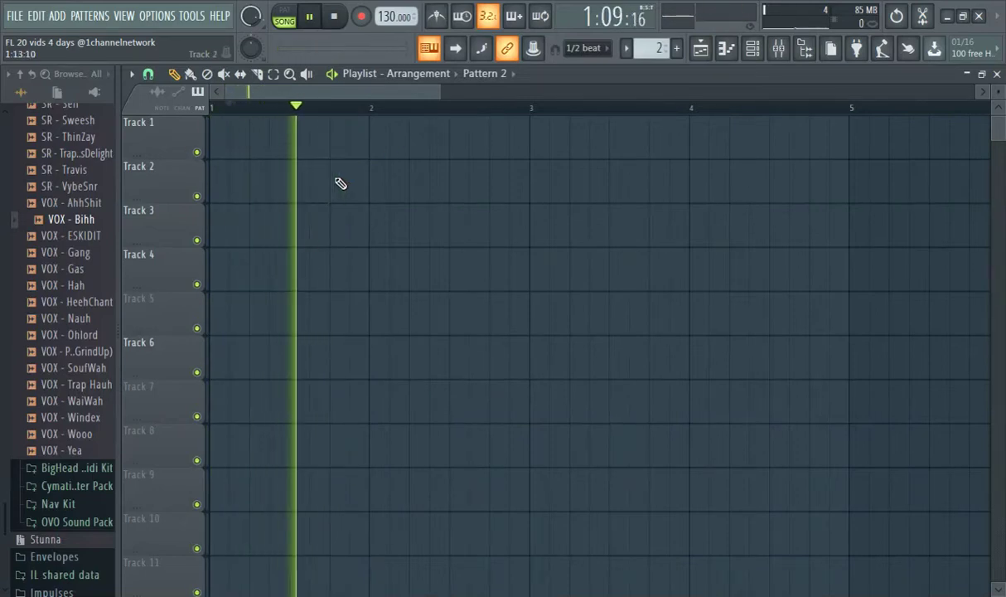
Create Pattern 3 and place its clip at bar 1 on Track 1 of the playlist.
click(676, 47)
click(711, 68)
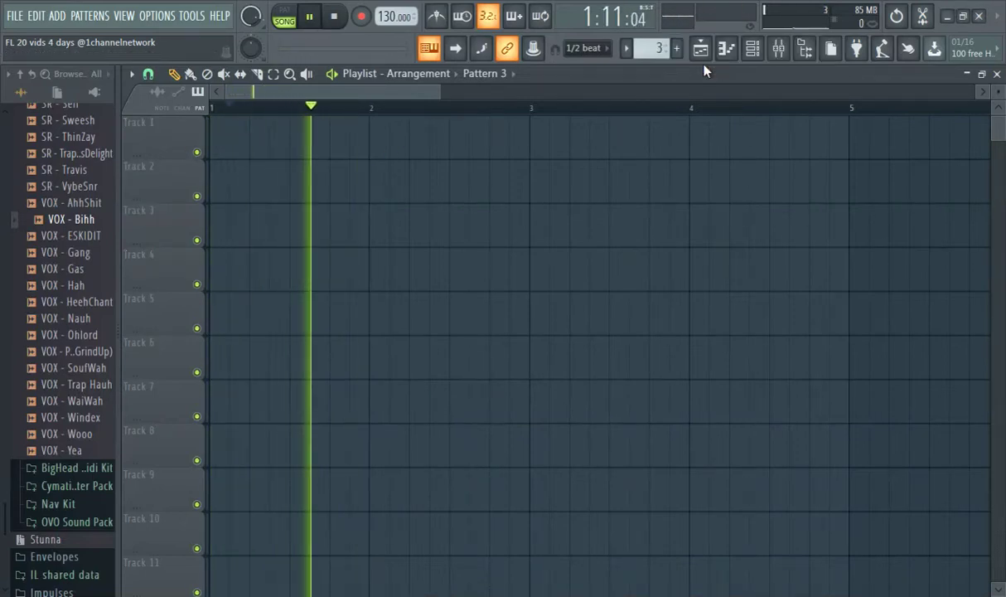
click(225, 138)
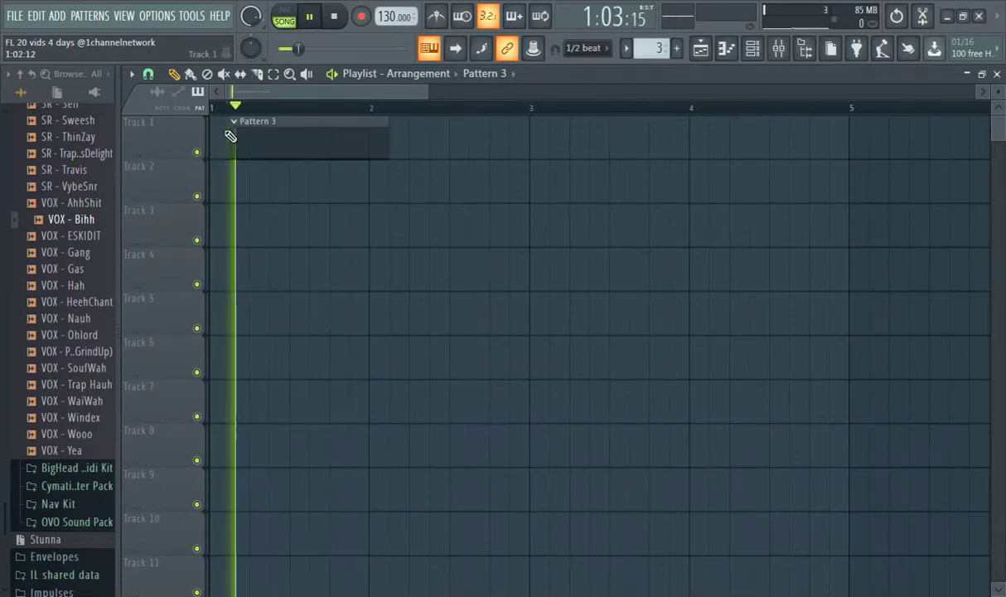
Add a GMS synth channel and load the Lead 4 preset from its Leads & Synths bank.
click(159, 16)
click(56, 29)
click(56, 16)
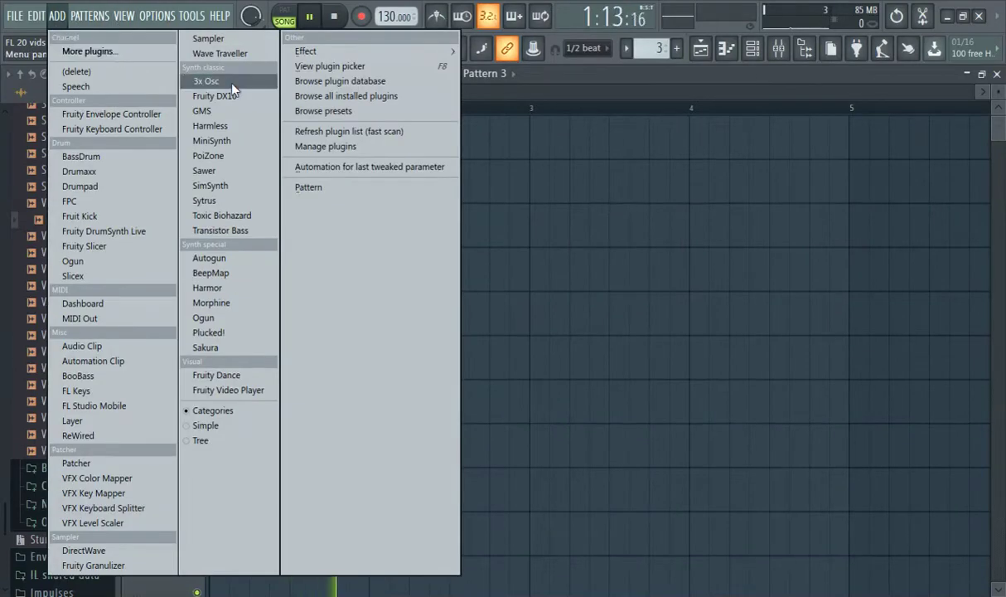
click(233, 113)
click(510, 365)
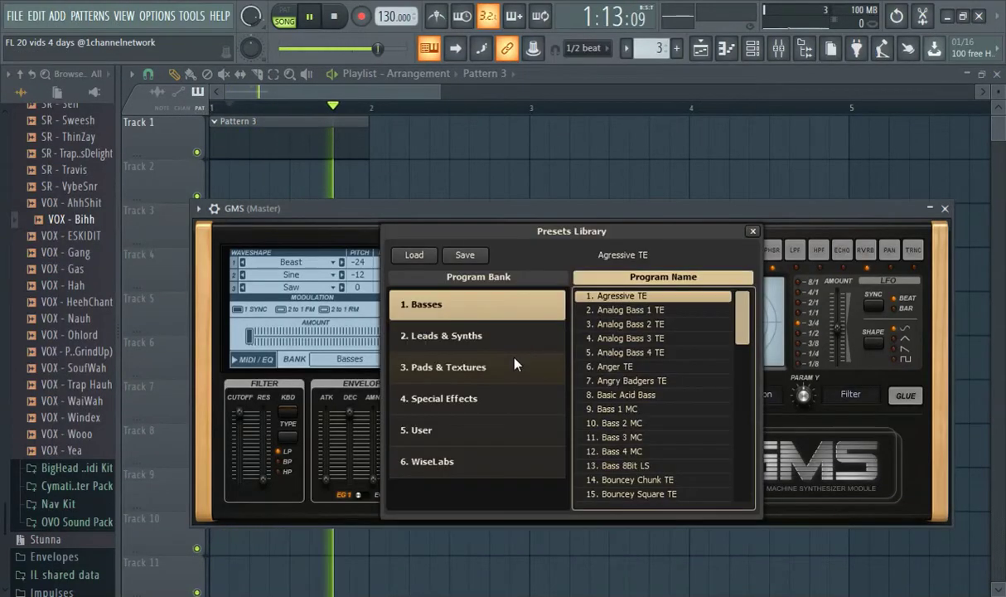
click(528, 334)
scroll(662, 428, down, 2)
scroll(661, 429, down, 10)
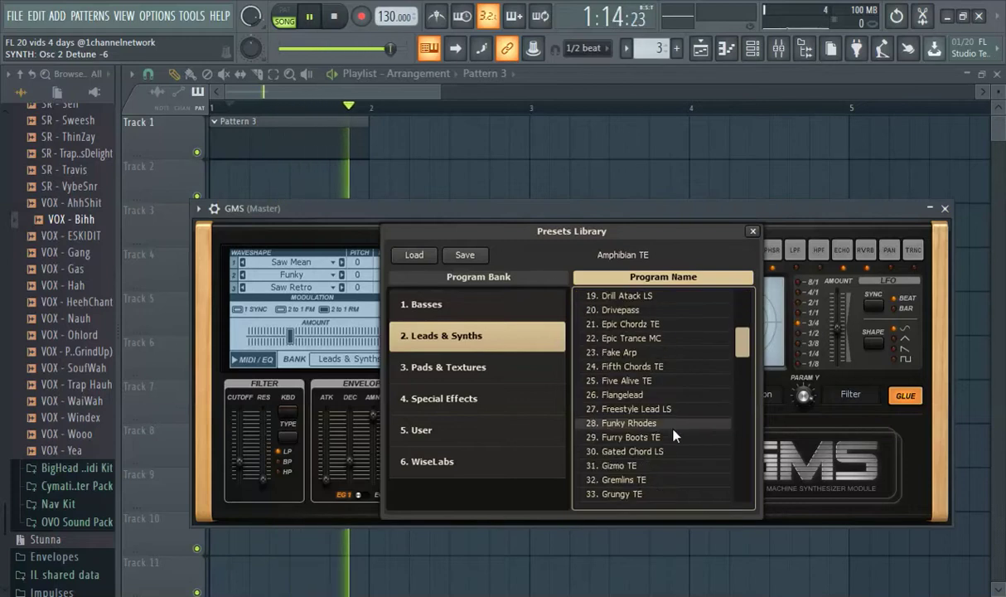
double_click(674, 439)
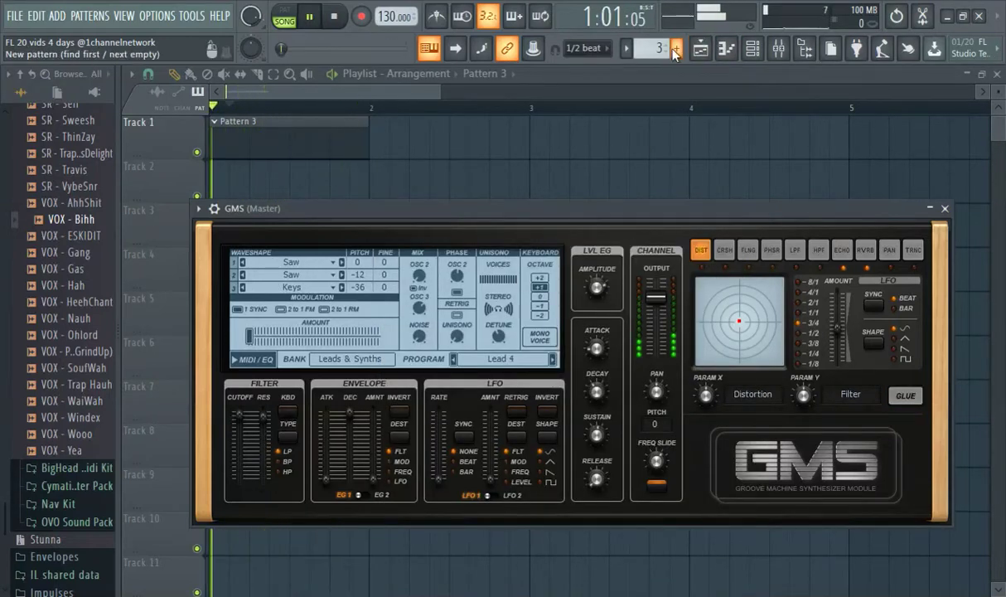
Disable Gross Beat on the Master mixer track and return to the playlist.
click(779, 49)
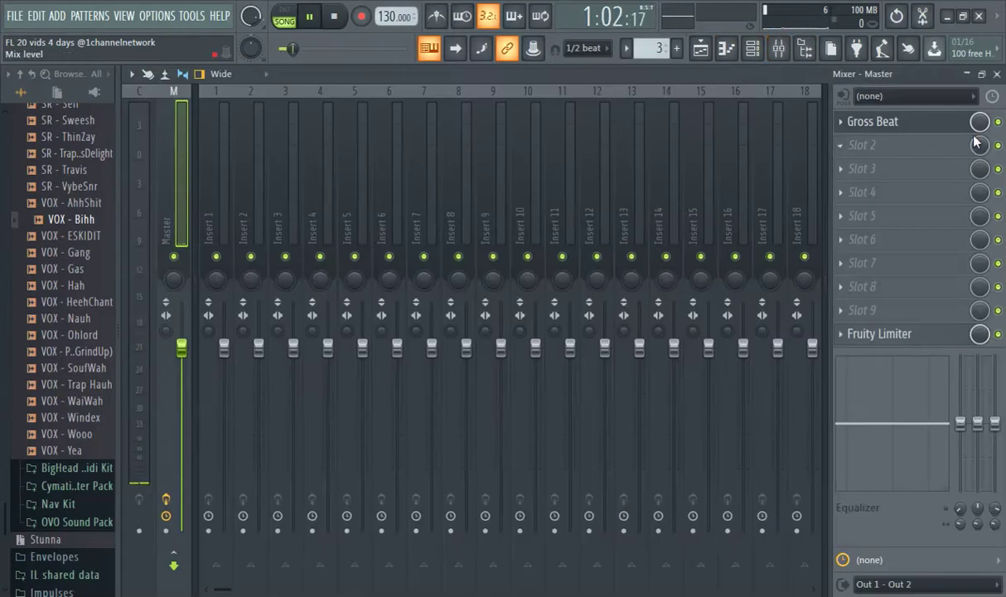
click(702, 50)
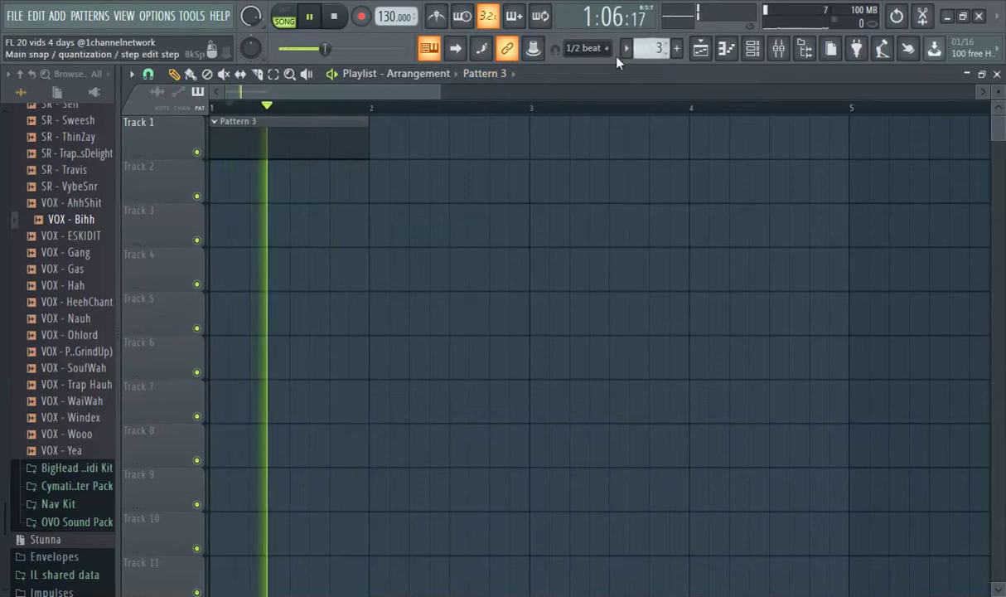
Open the GMS synth from the channel rack and switch it to the Lead 5 preset.
click(764, 52)
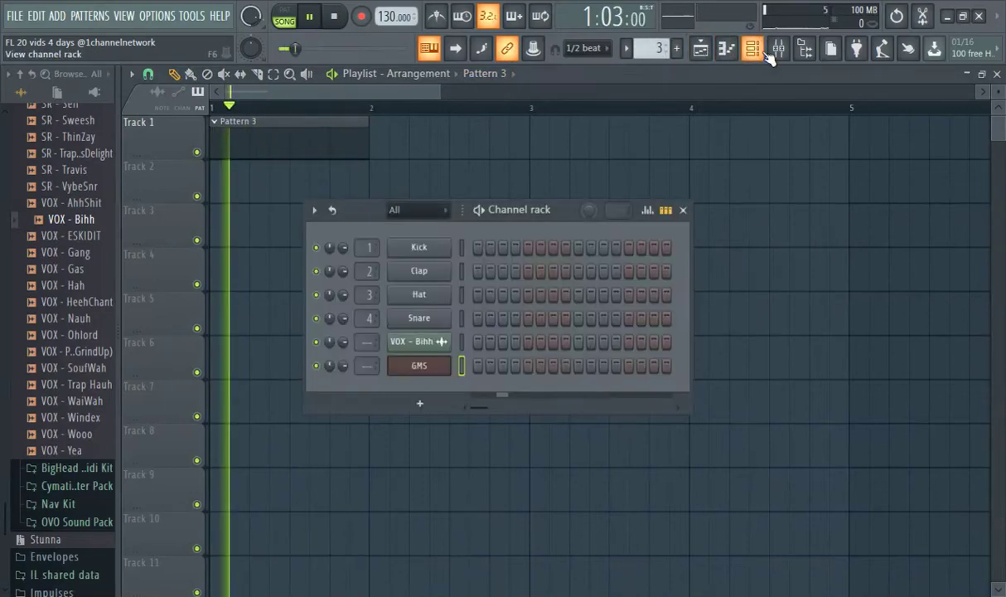
click(439, 366)
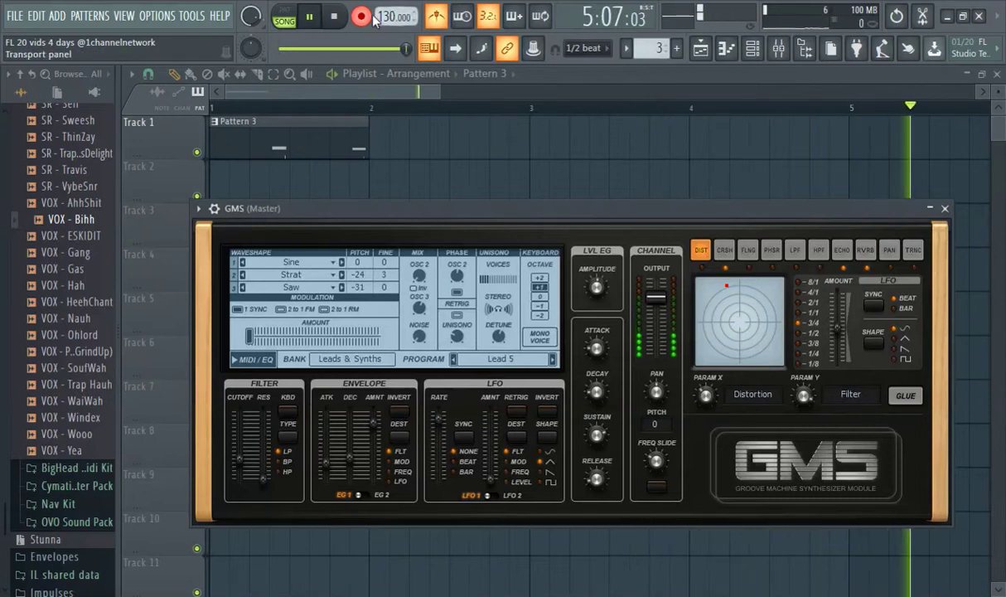
Open Pattern 3's GMS notes in the piano roll and slice the C#4 note in bar 2 in half.
double_click(405, 120)
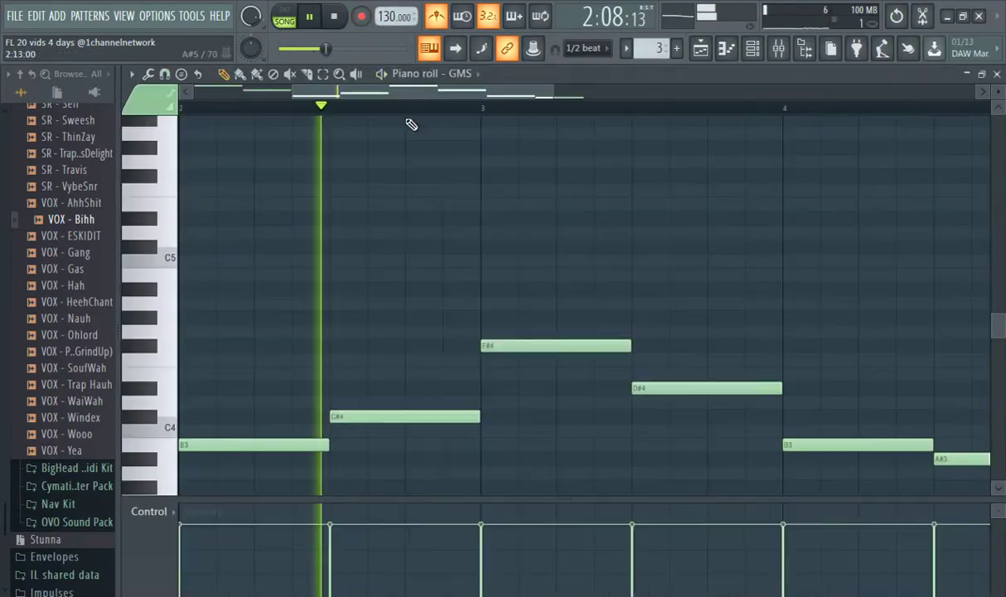
scroll(495, 270, down, 2)
click(324, 75)
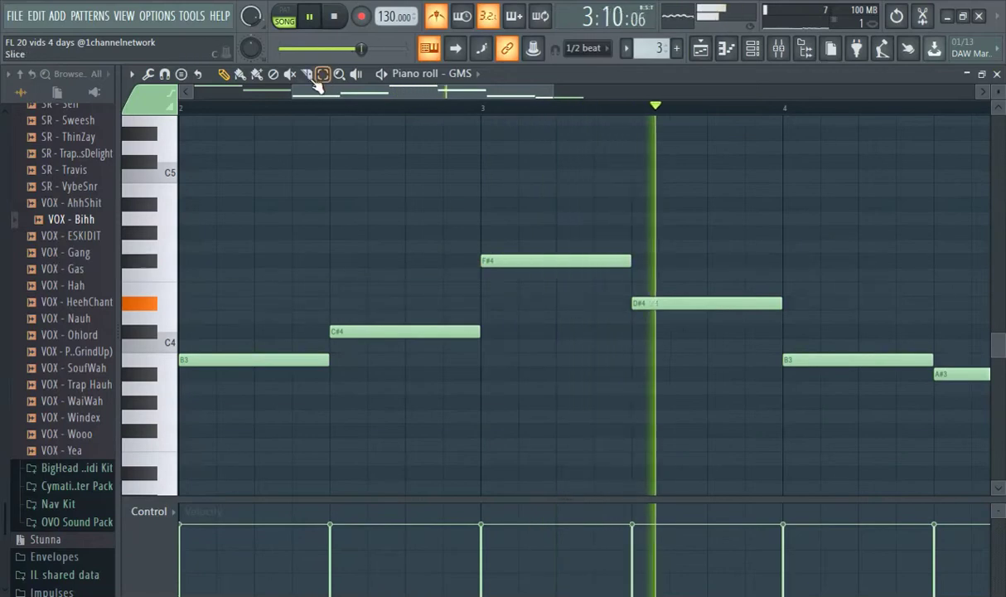
click(362, 331)
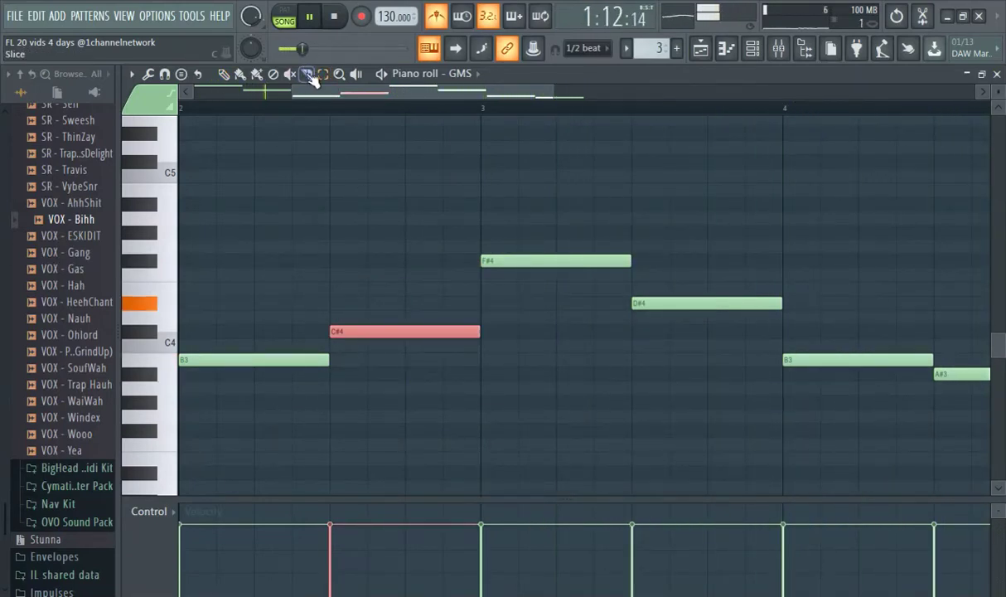
drag(417, 300, 416, 395)
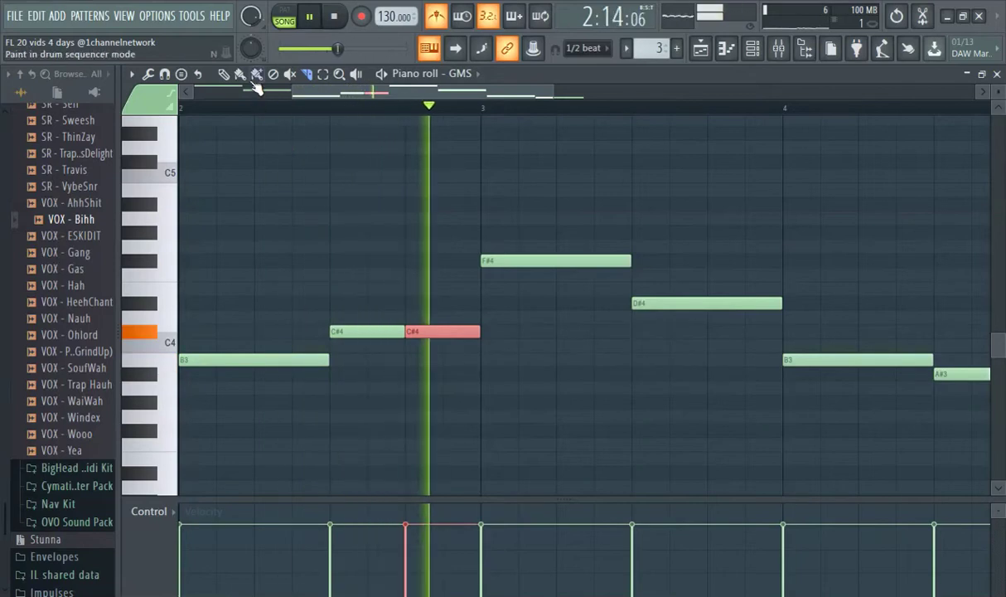
Review the playlist, piano roll, channel rack and mixer windows in turn and return to the playlist.
drag(429, 98, 206, 197)
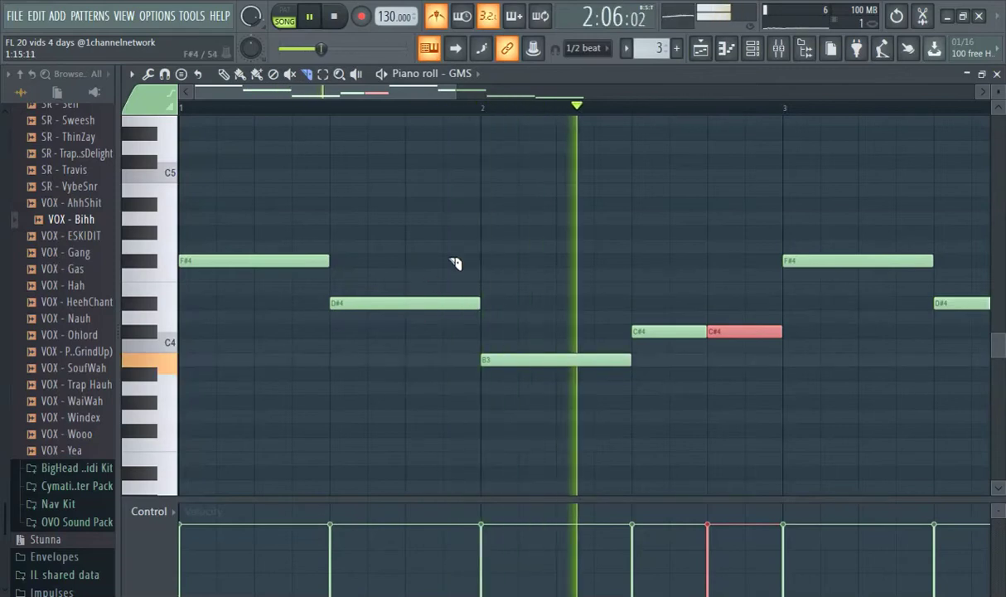
click(700, 52)
click(708, 50)
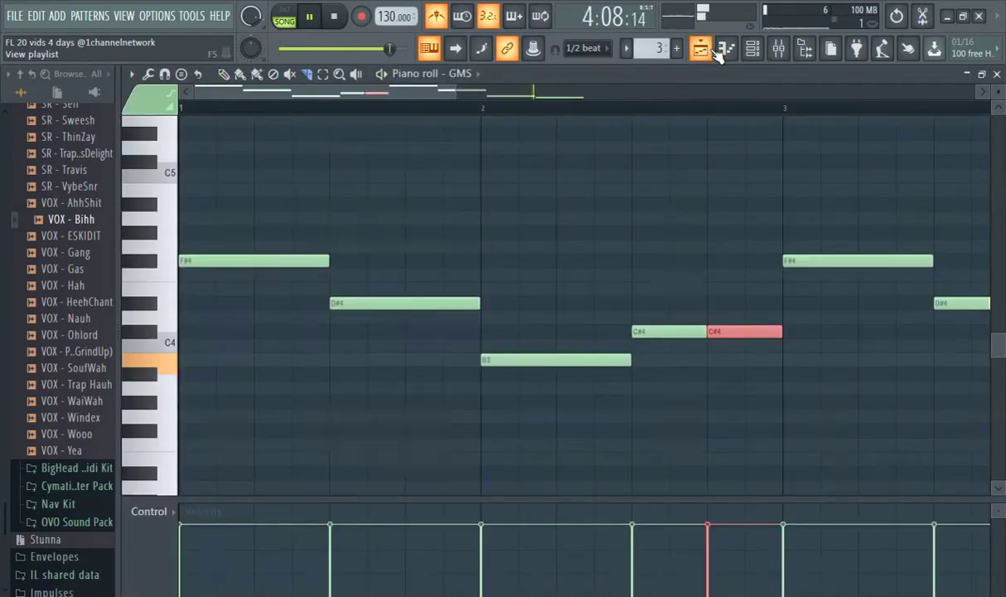
click(714, 50)
click(731, 50)
click(730, 50)
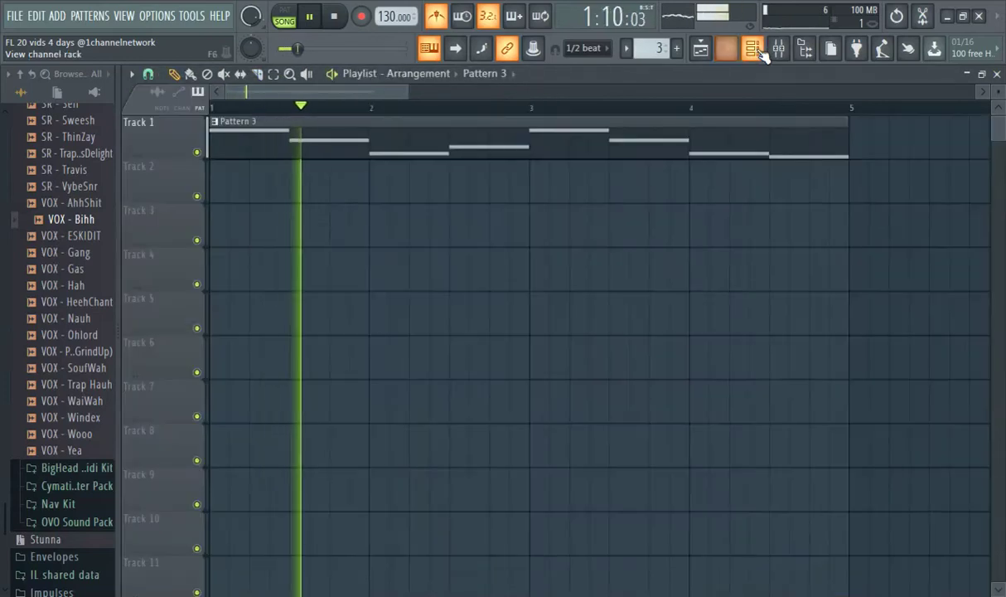
click(754, 50)
click(754, 49)
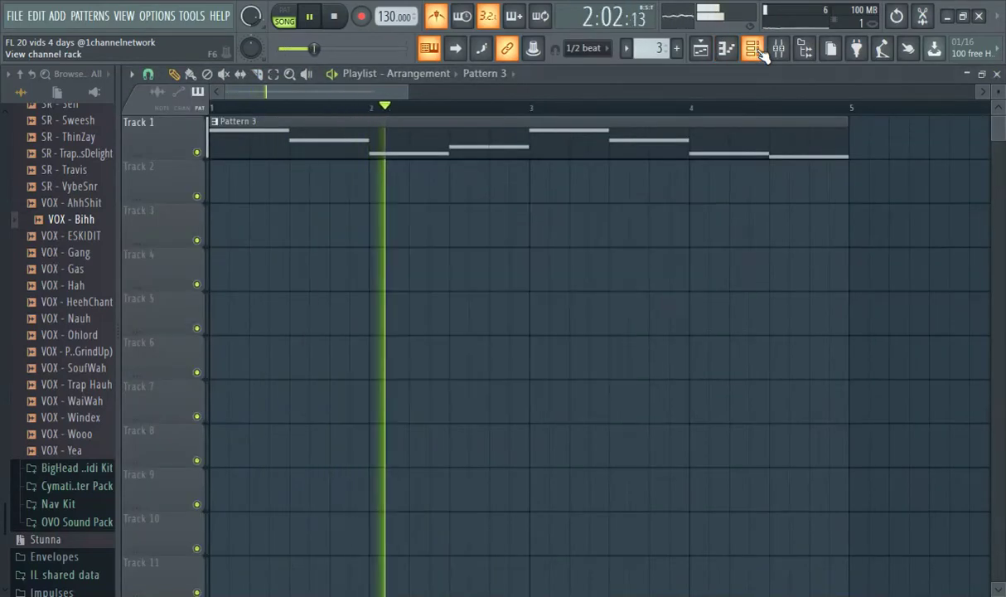
click(701, 52)
click(655, 81)
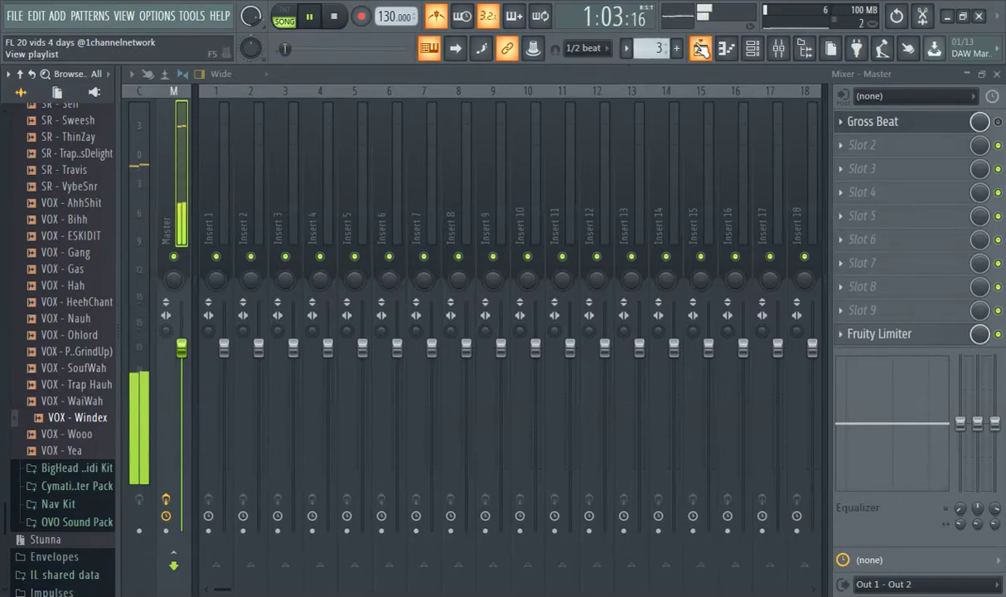
click(429, 48)
click(630, 197)
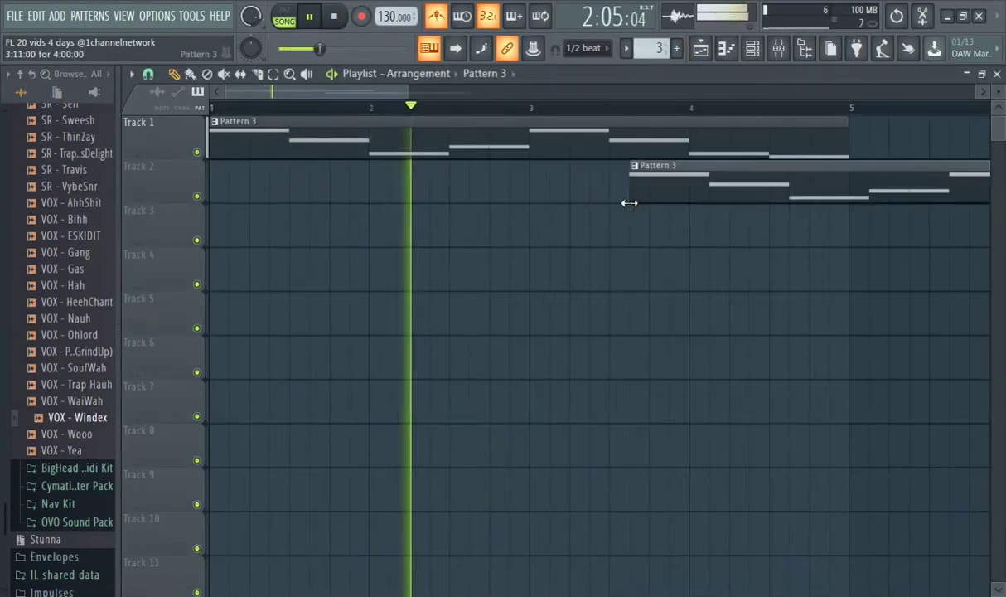
right_click(694, 158)
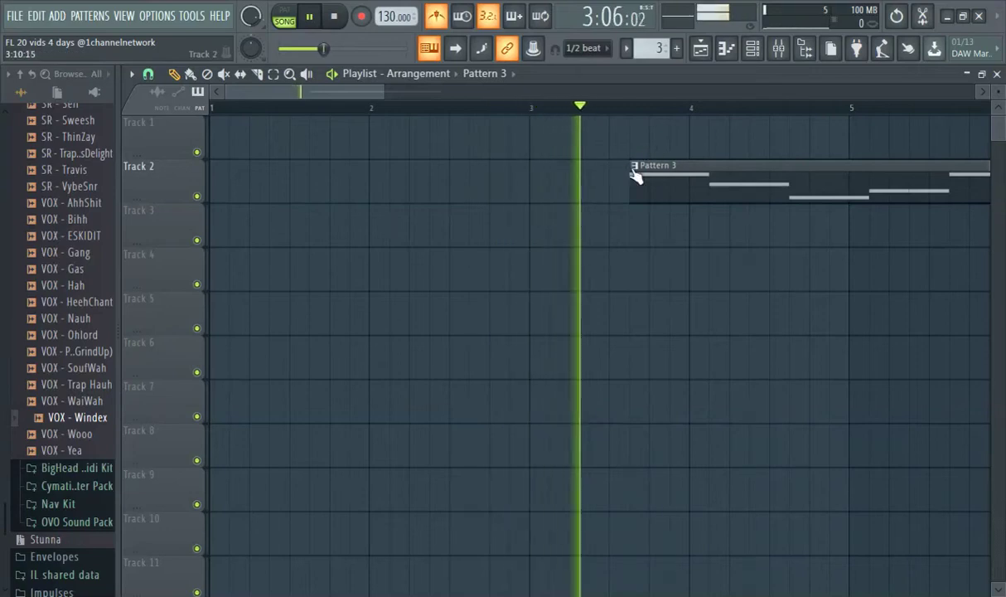
key(ctrl+z)
right_click(672, 172)
Create Pattern 4 and place the VOX - Windex sample from the browser in bar 4 on Track 2.
click(677, 50)
click(695, 69)
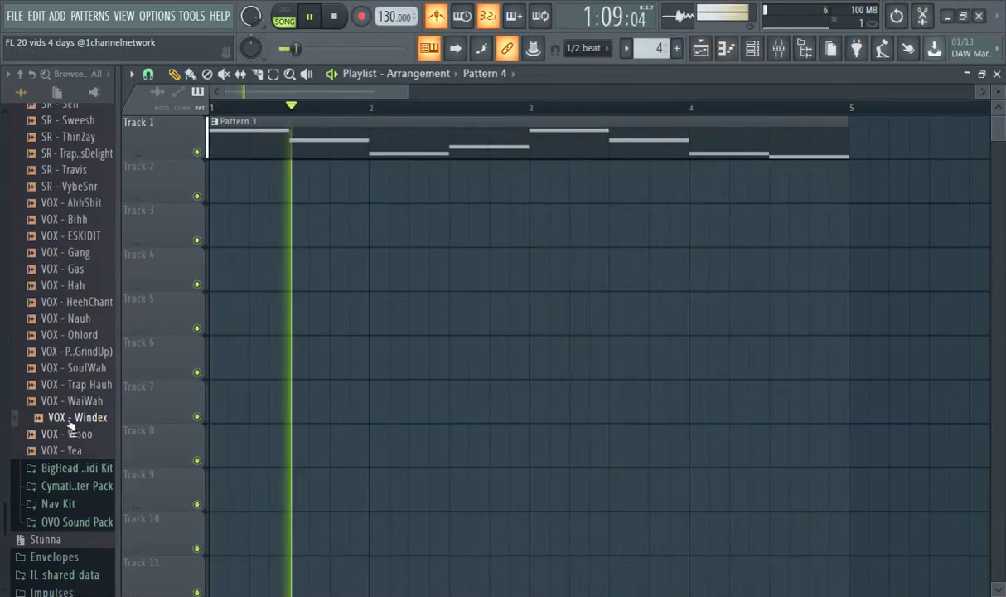
drag(70, 424, 752, 190)
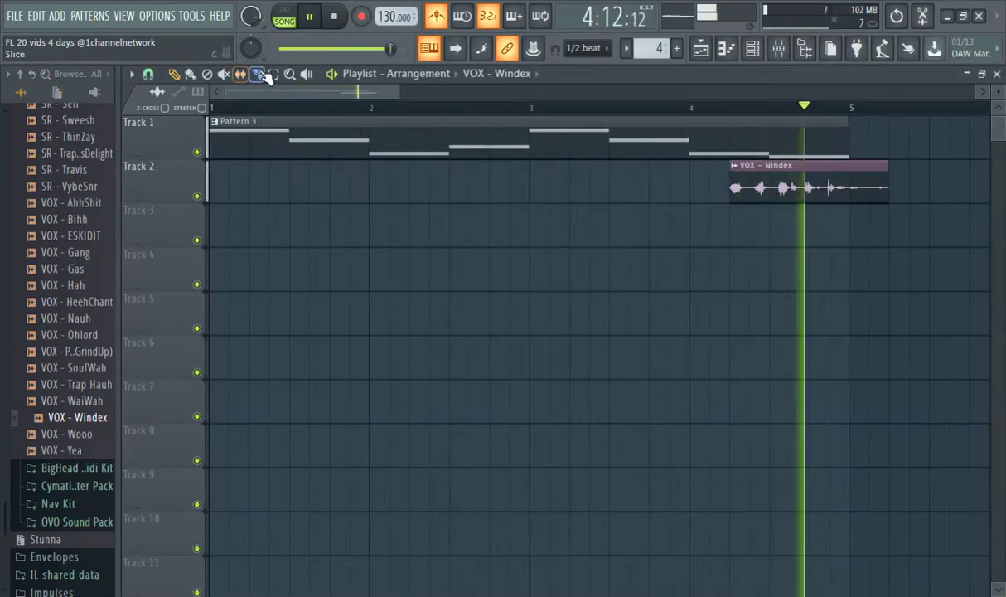
Slice the VOX - Windex clip at bar 5 and delete the tail beyond it.
drag(850, 158, 850, 227)
click(175, 74)
right_click(875, 195)
Place a second Pattern 3 clip at bar 5 on Track 1 and play the arrangement from bar 1.
click(796, 156)
click(856, 142)
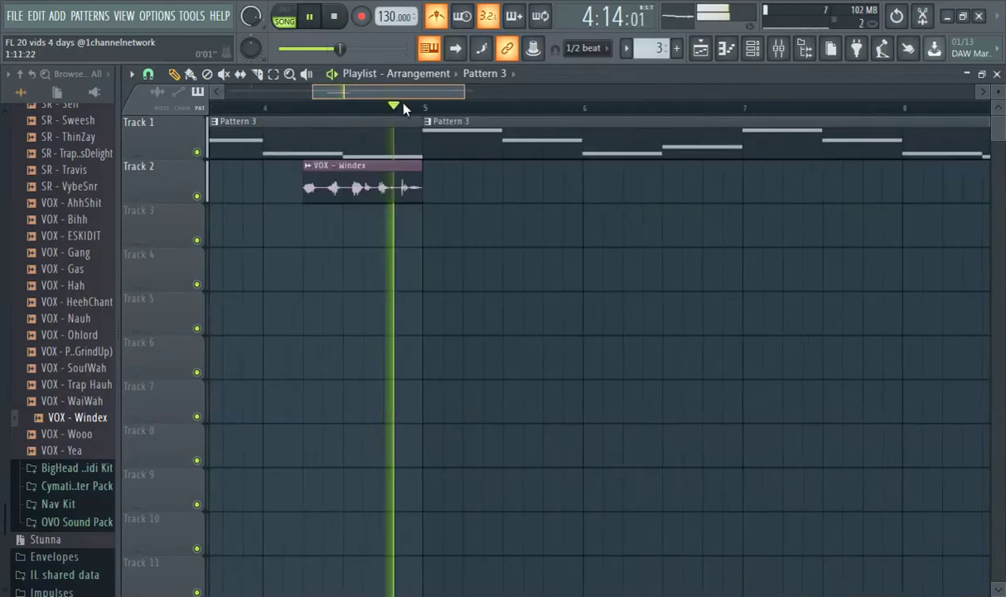
drag(361, 93, 264, 99)
drag(335, 107, 212, 106)
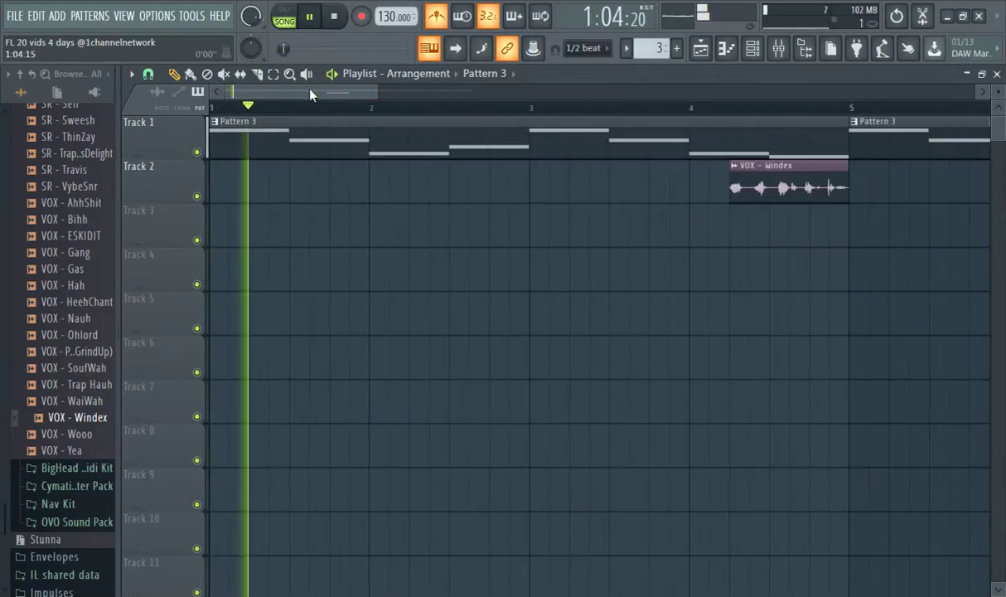
drag(313, 93, 414, 109)
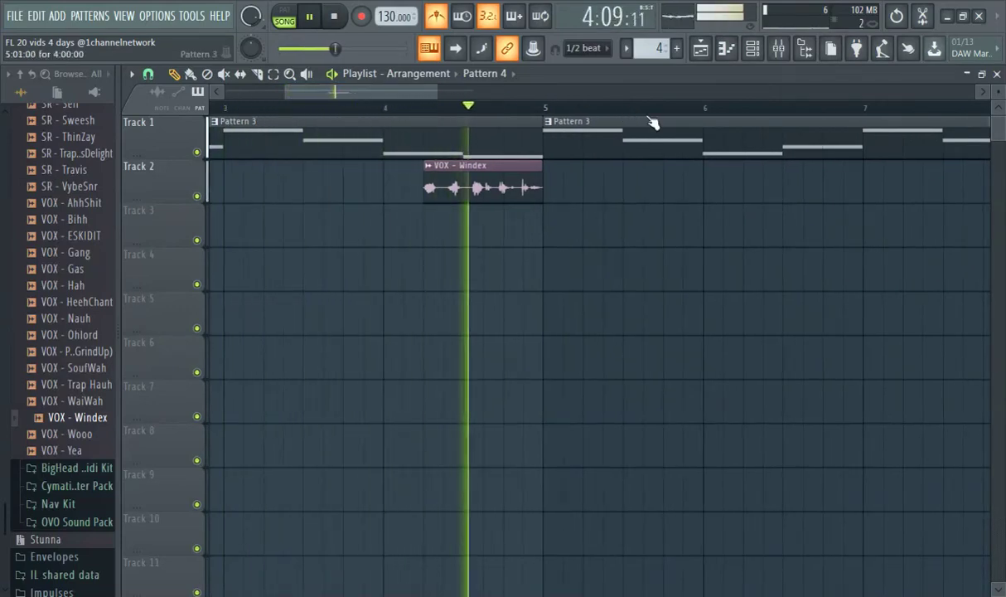
Check Pattern 4's empty Kick piano roll and open the channel rack for Pattern 4.
click(724, 49)
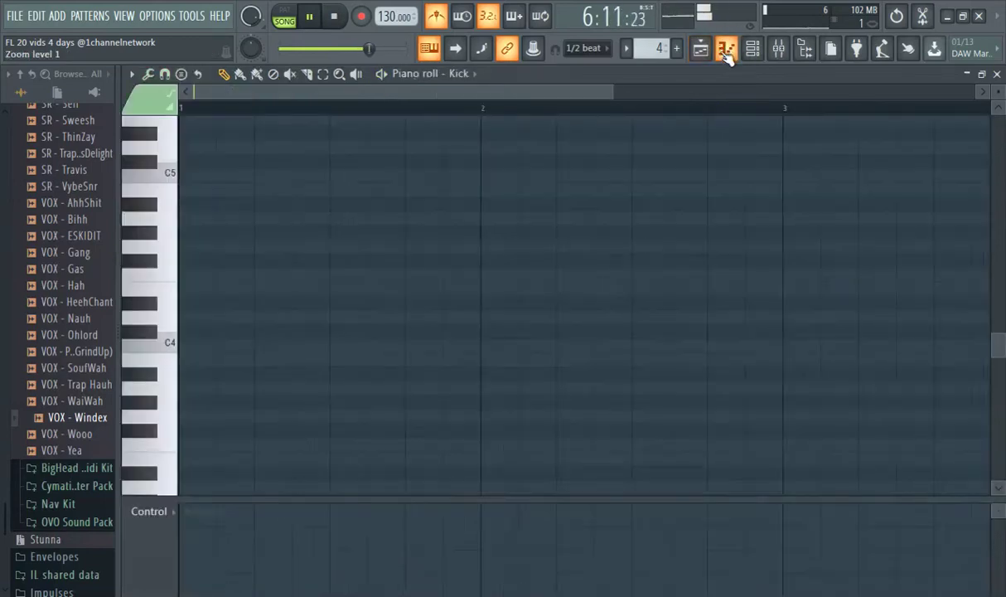
click(726, 50)
click(750, 50)
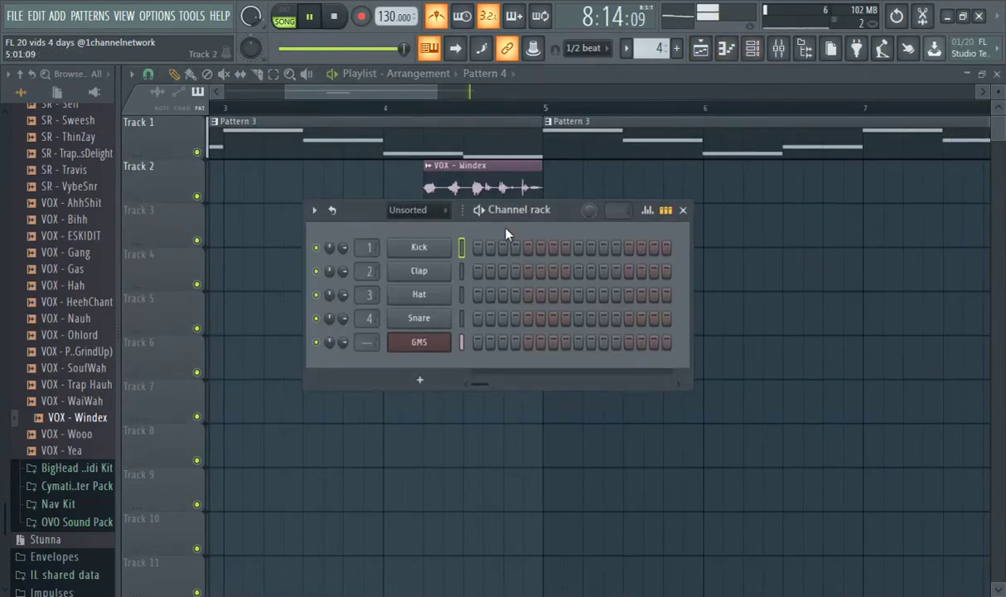
Audition the K kick samples in the browser and replace the Kick channel's sound with K - Thump.
scroll(47, 300, up, 20)
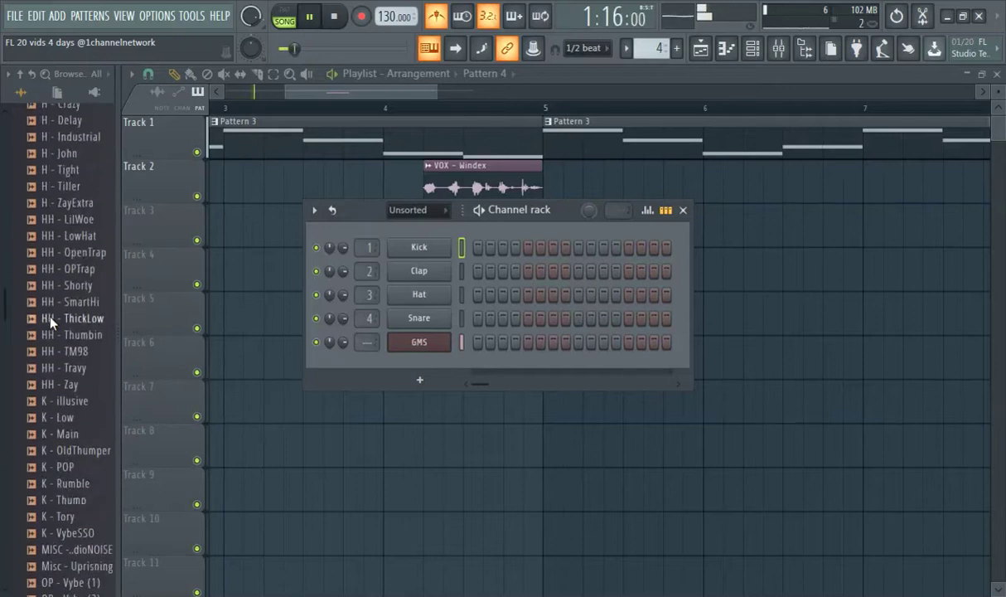
scroll(64, 270, up, 6)
scroll(76, 335, down, 15)
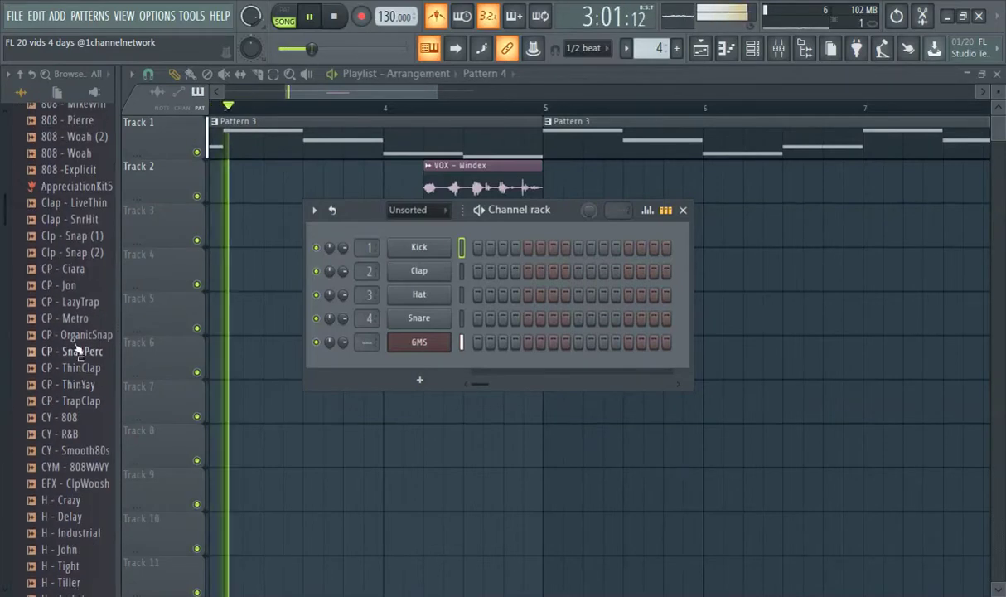
scroll(73, 402, up, 2)
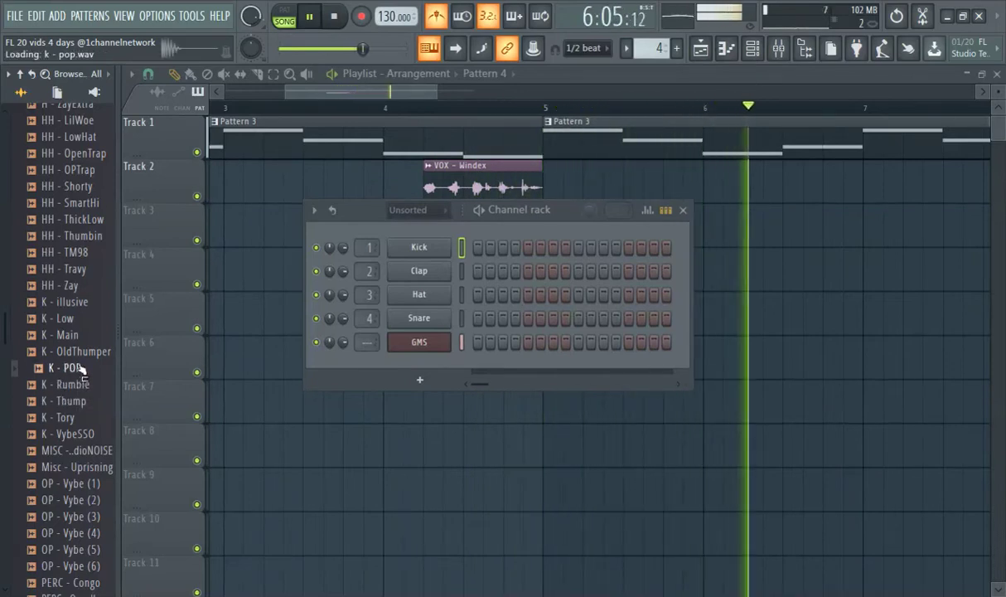
click(81, 371)
click(83, 385)
click(87, 401)
click(91, 418)
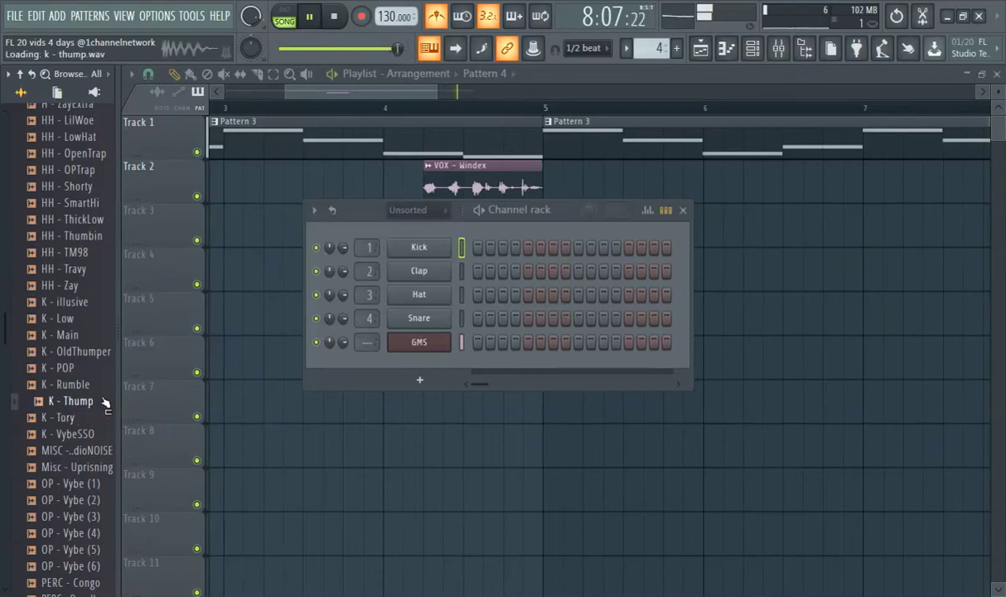
drag(103, 405, 344, 230)
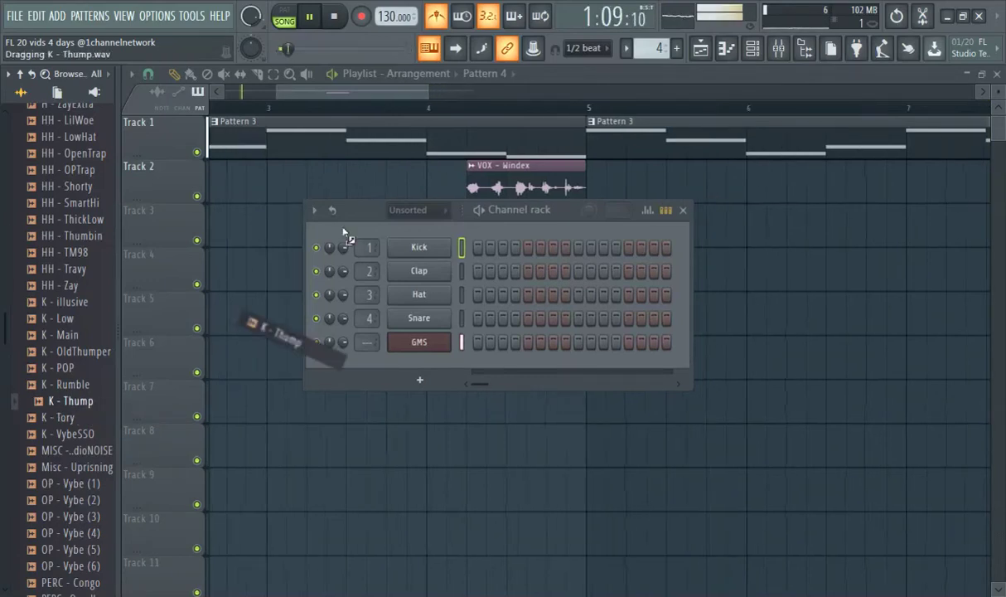
drag(229, 356, 419, 247)
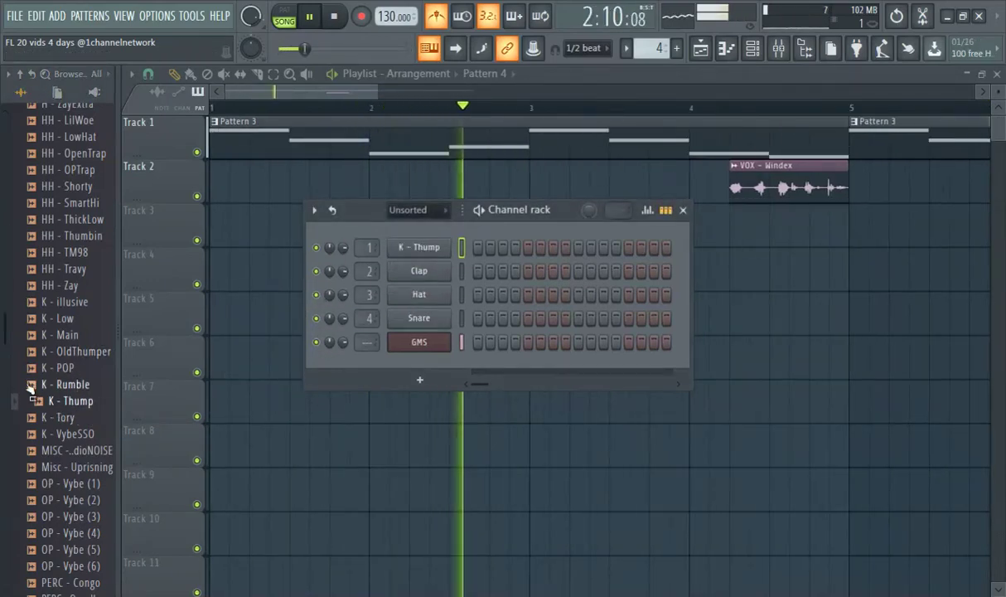
Audition the SR - ThinZay snare sample and load it onto the Clap channel.
scroll(62, 402, down, 5)
scroll(63, 402, down, 7)
click(76, 335)
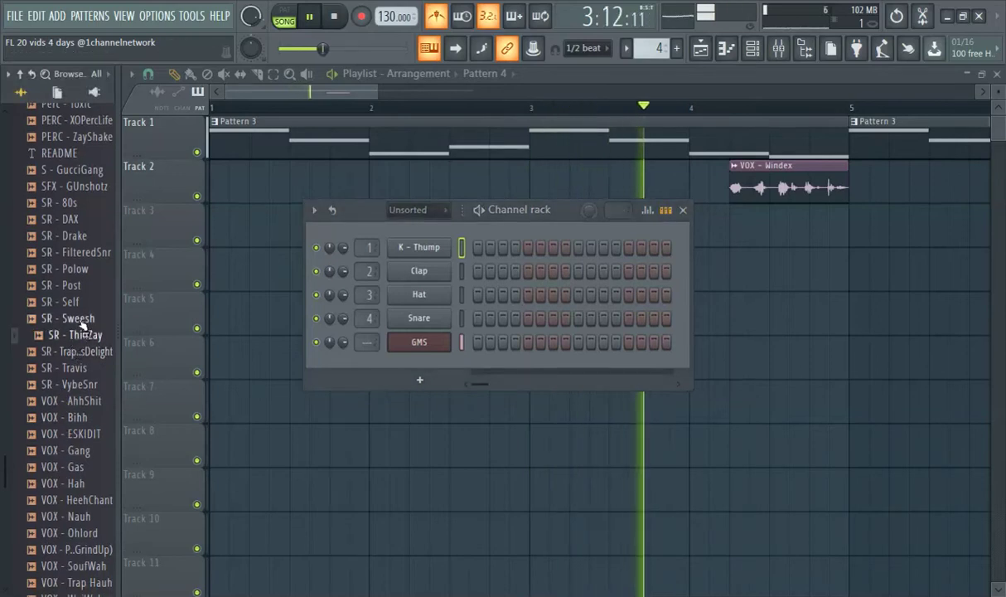
click(83, 336)
drag(79, 340, 418, 270)
Place a Pattern 4 clip at bar 5 on Track 3 and stretch it to just past bar 7.
key(F6)
drag(326, 99, 382, 117)
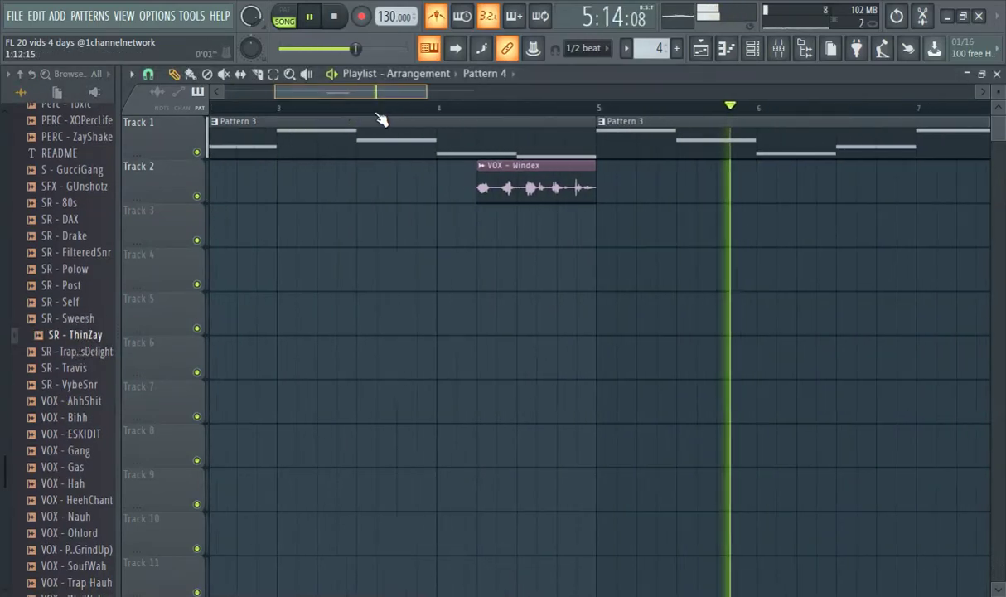
click(602, 225)
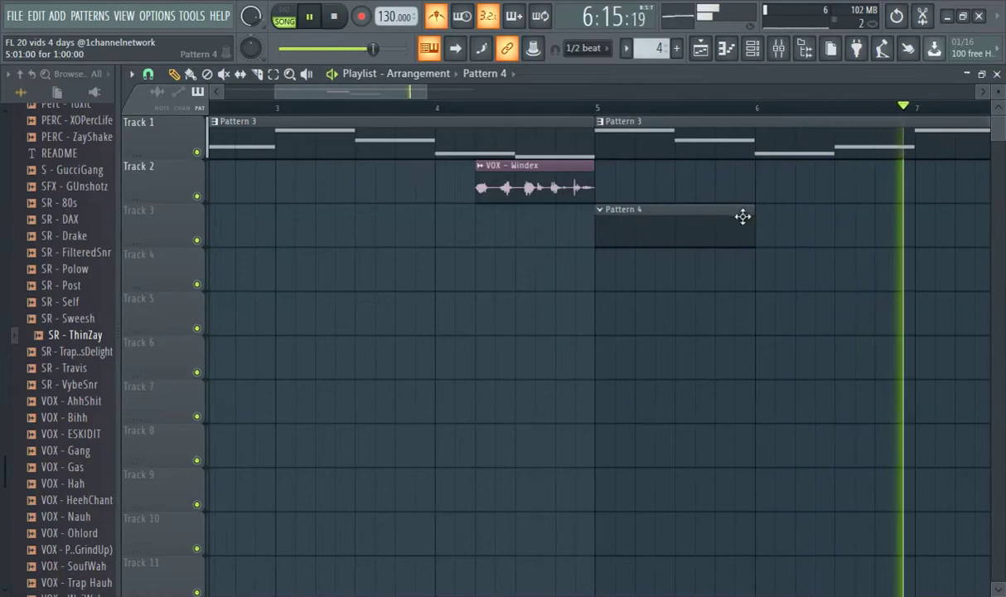
right_click(743, 216)
Fill steps 1 to 4 of the K - Thump channel in Pattern 4.
click(677, 49)
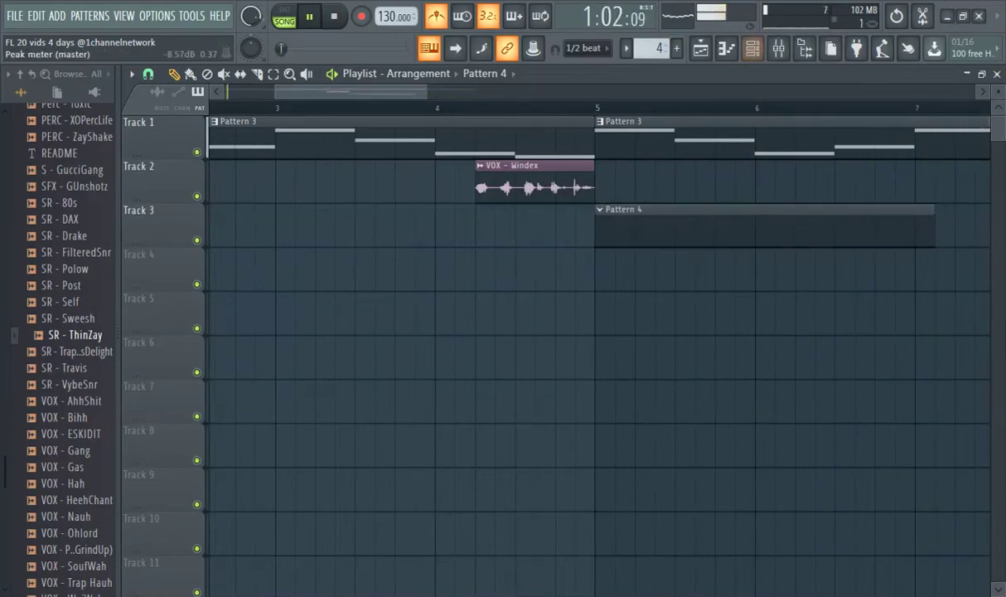
click(721, 53)
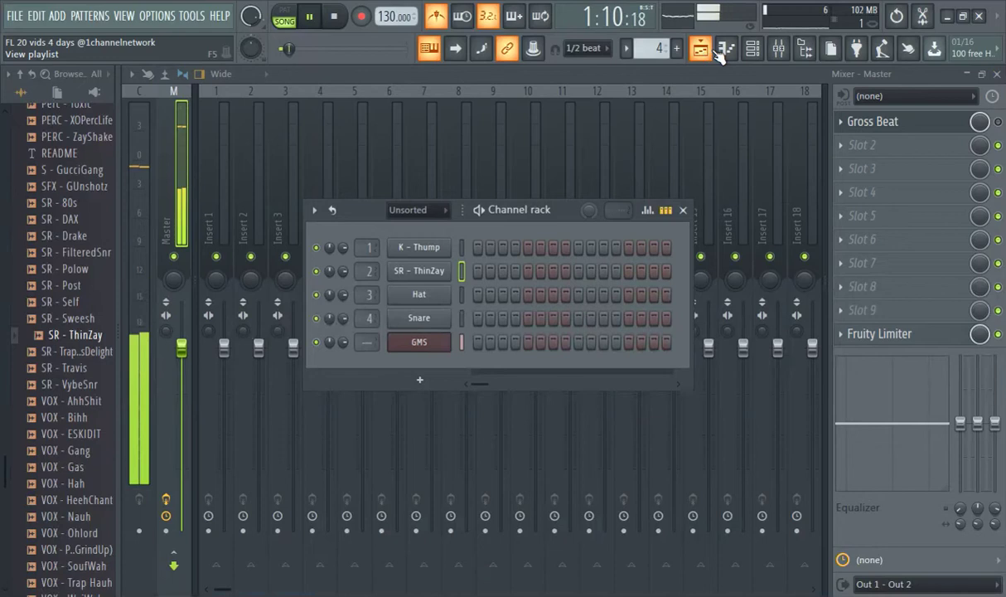
click(477, 248)
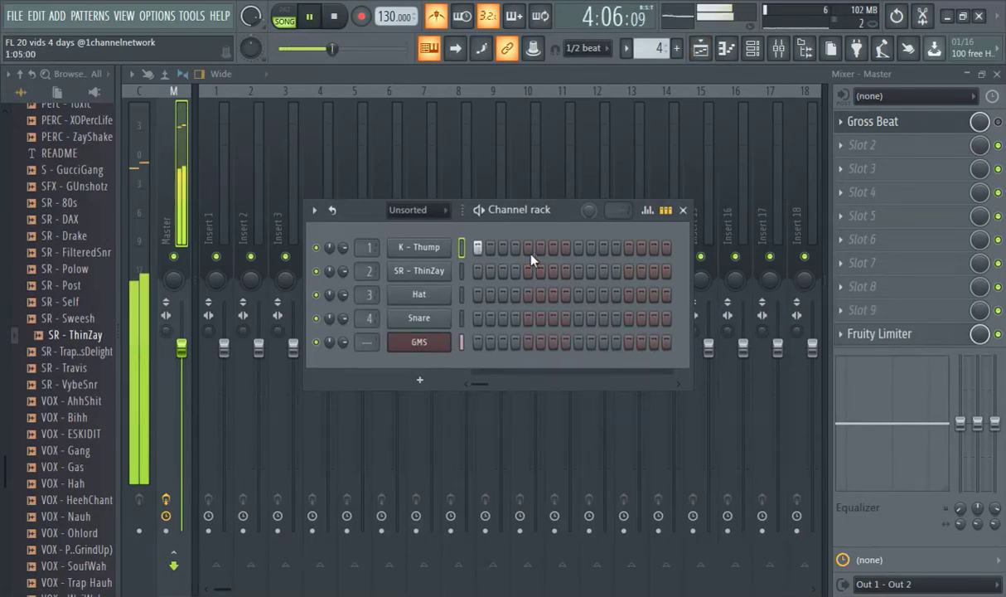
click(503, 247)
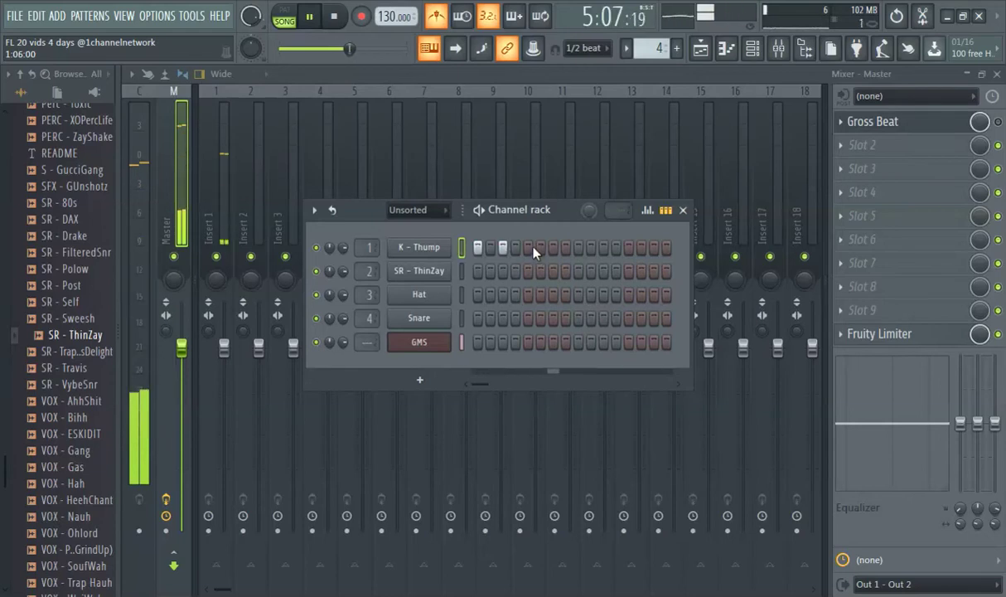
click(503, 248)
drag(503, 248, 515, 248)
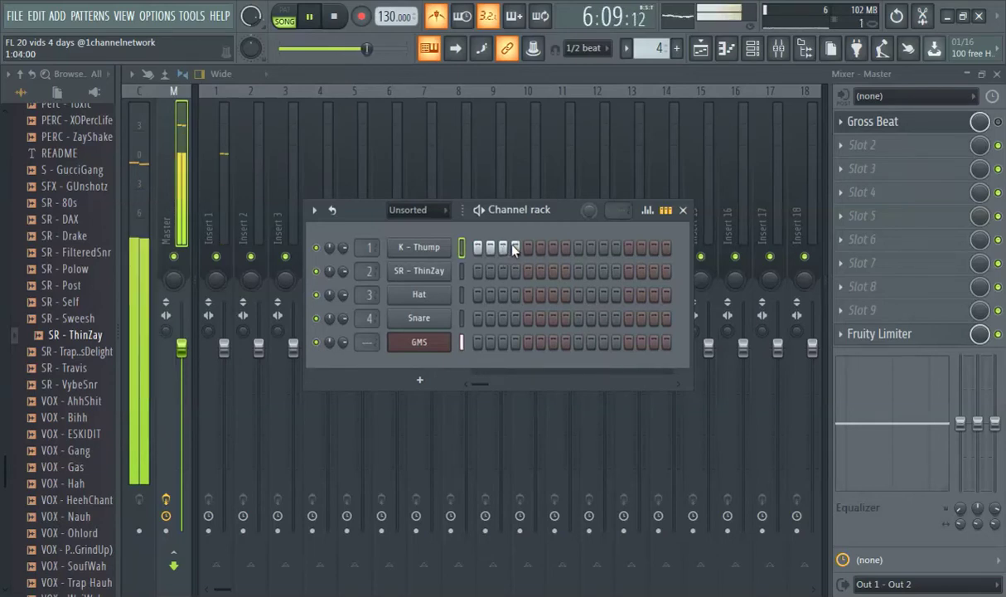
Add an SR - ThinZay hit on step 5 and check the Pattern 4 clip in the playlist.
click(528, 271)
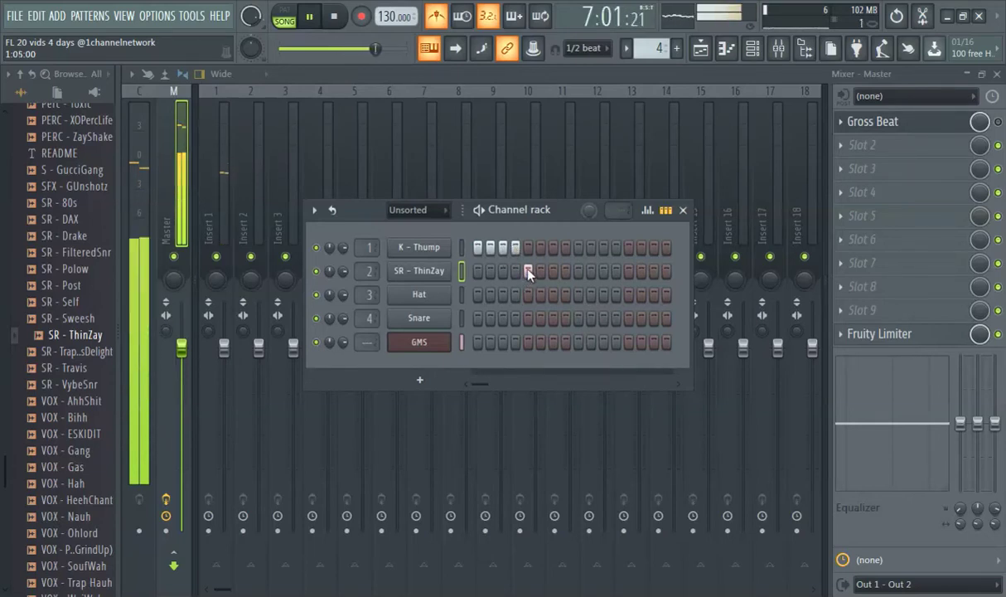
click(723, 50)
click(703, 48)
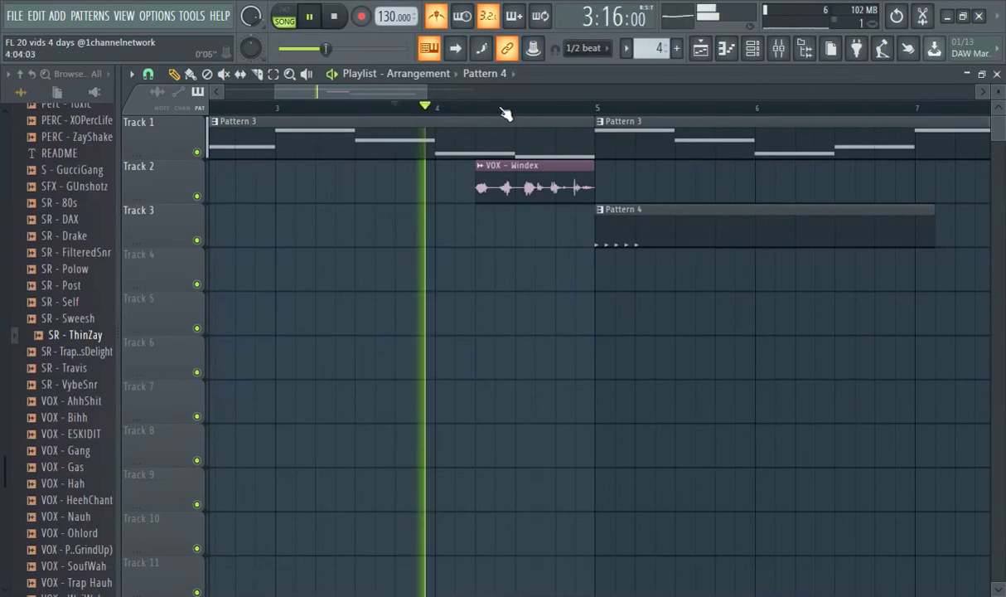
Move the SR - ThinZay hit in Pattern 4 from step 5 to step 9.
click(753, 52)
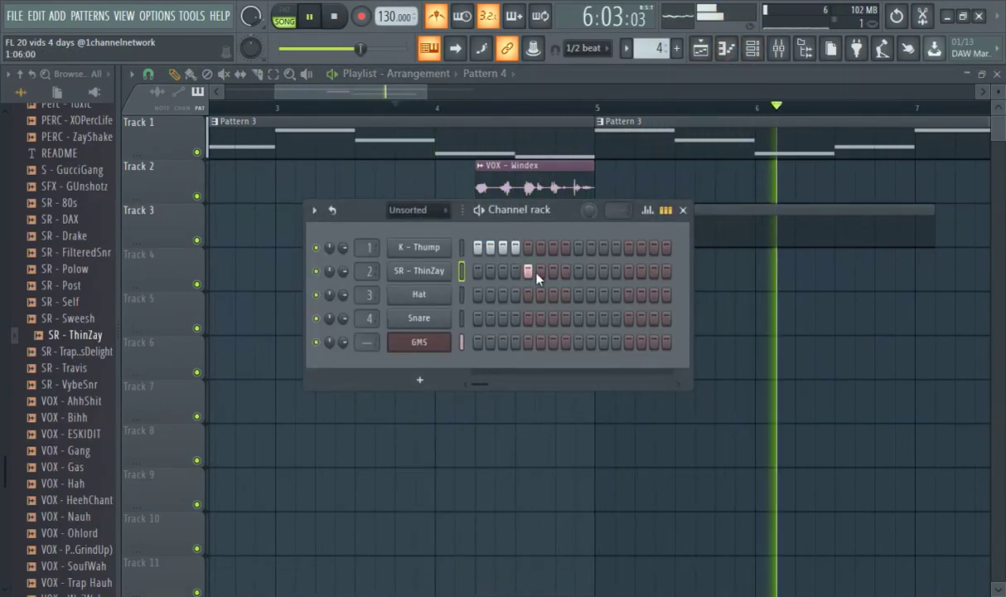
click(580, 271)
click(517, 106)
Add K - Thump hits on steps 5 and 6 of Pattern 4 and return to the clip in the playlist.
click(761, 55)
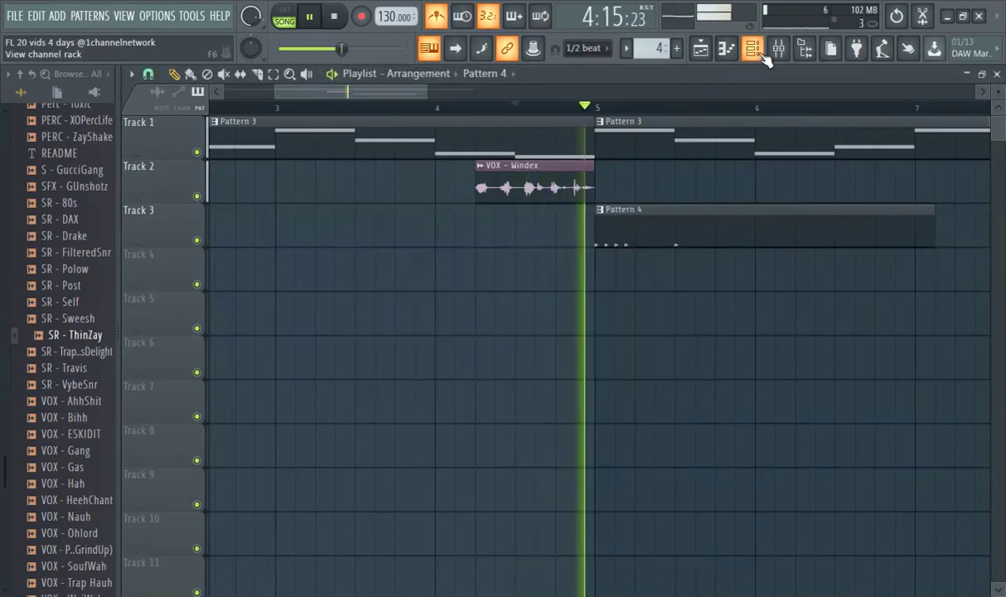
click(753, 49)
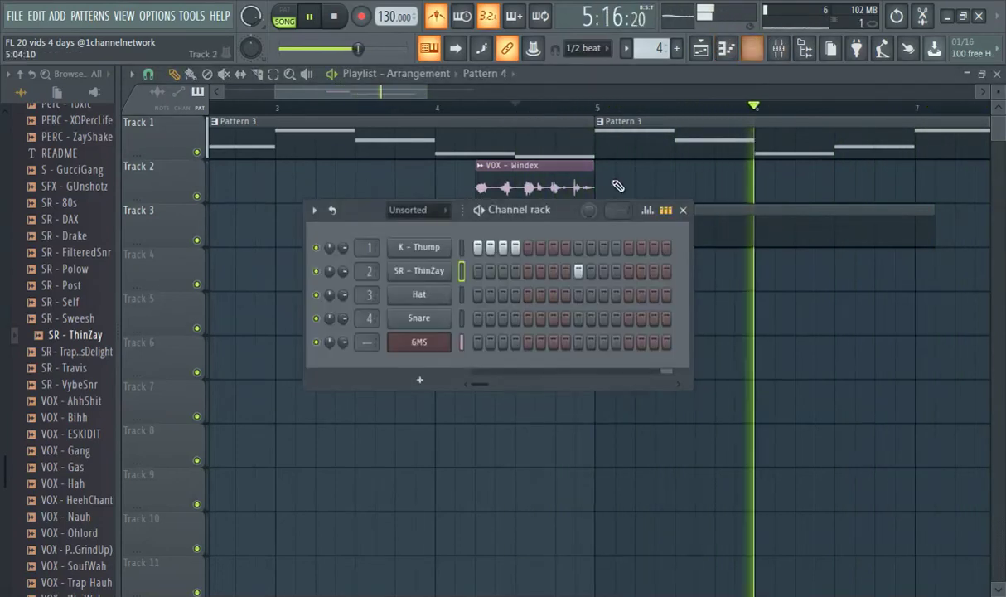
click(530, 248)
click(585, 97)
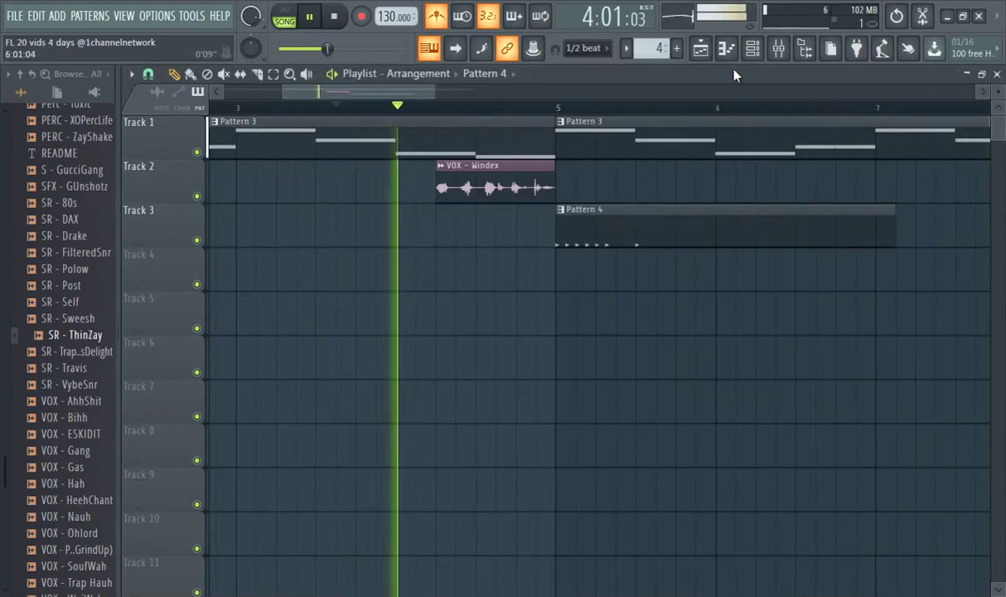
click(753, 48)
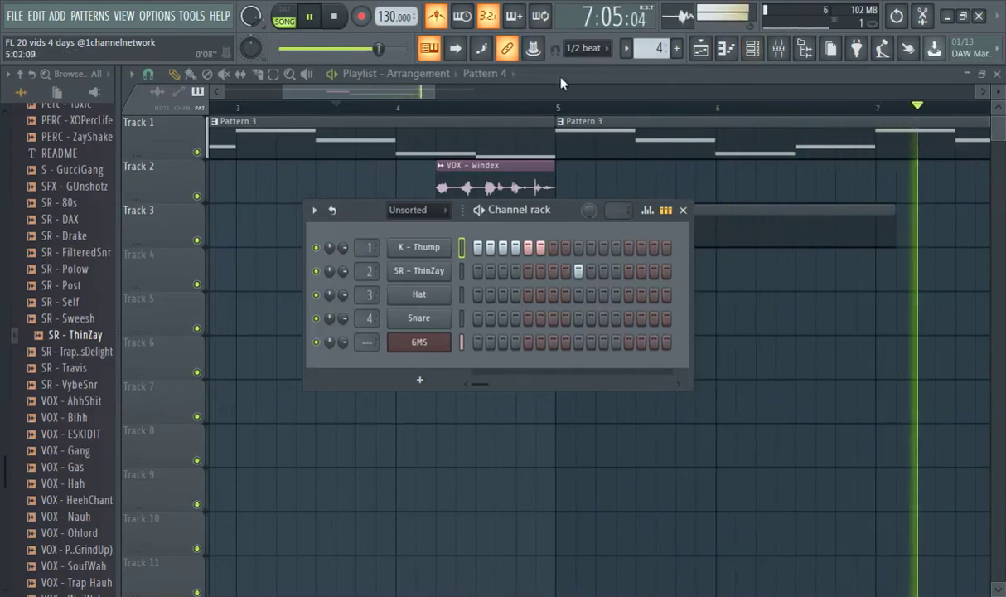
click(420, 94)
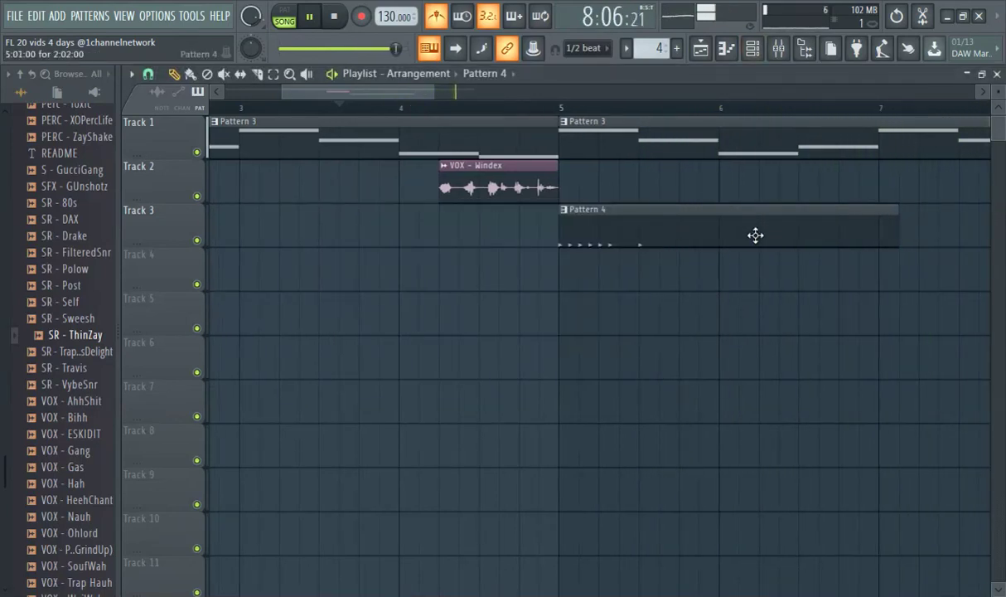